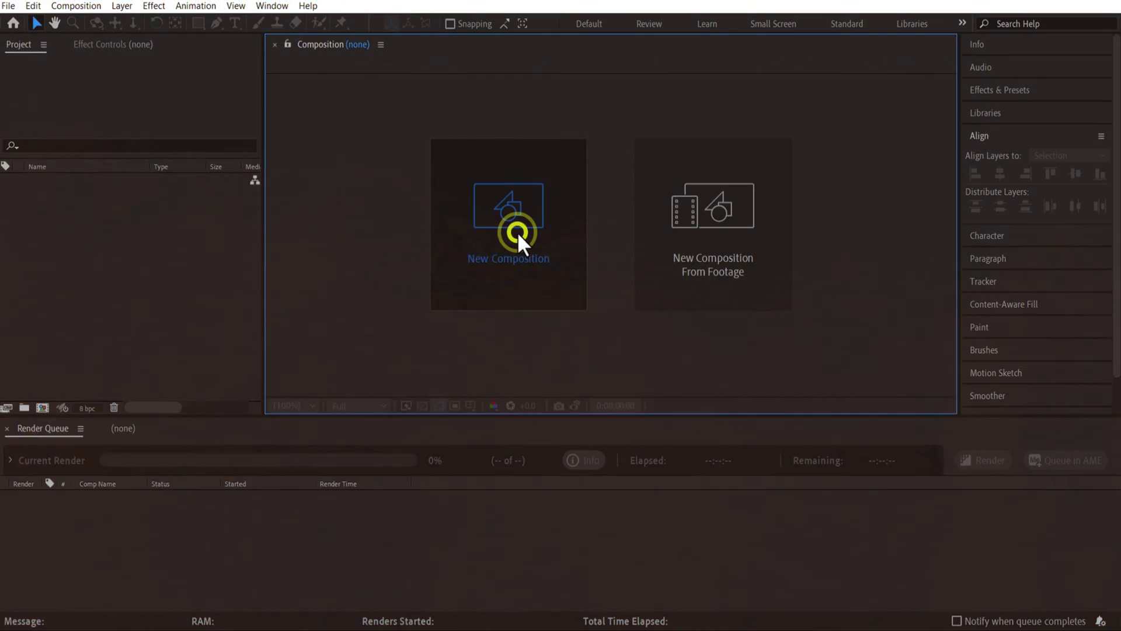
# Create the 1080×1920, 25 fps, 10-second composition named 'main'
pyautogui.write('main')
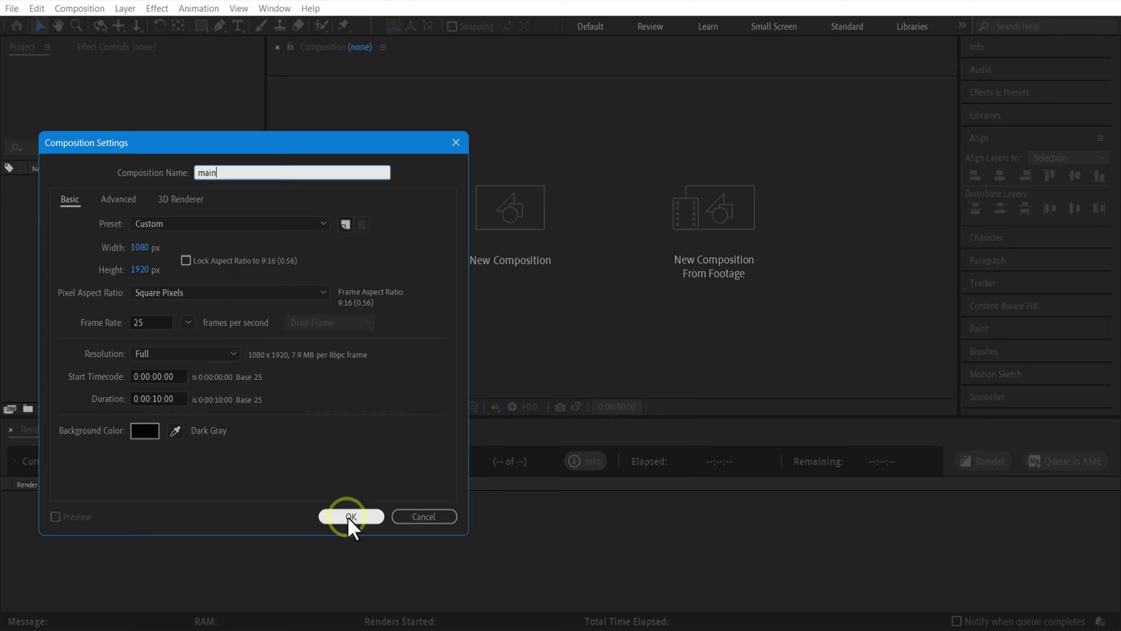
pyautogui.click(349, 516)
pyautogui.click(202, 26)
# Set new shapes to a solid fill with no stroke and draw a thin vertical bar on the left
pyautogui.click(445, 27)
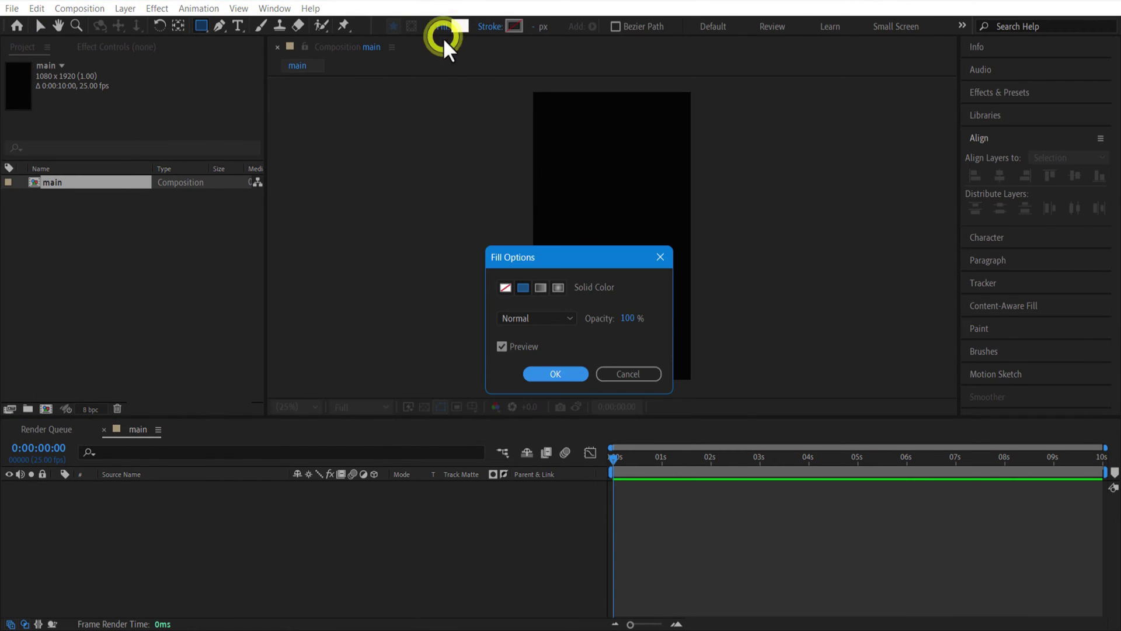
pyautogui.click(523, 292)
pyautogui.click(547, 370)
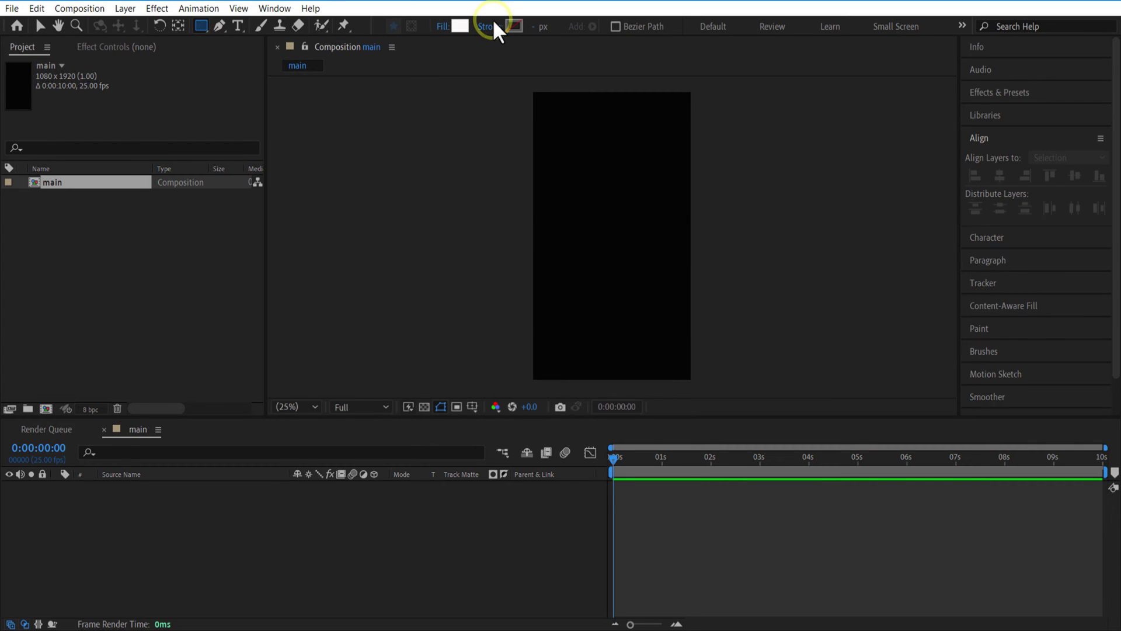
pyautogui.click(494, 27)
pyautogui.click(500, 289)
pyautogui.click(552, 373)
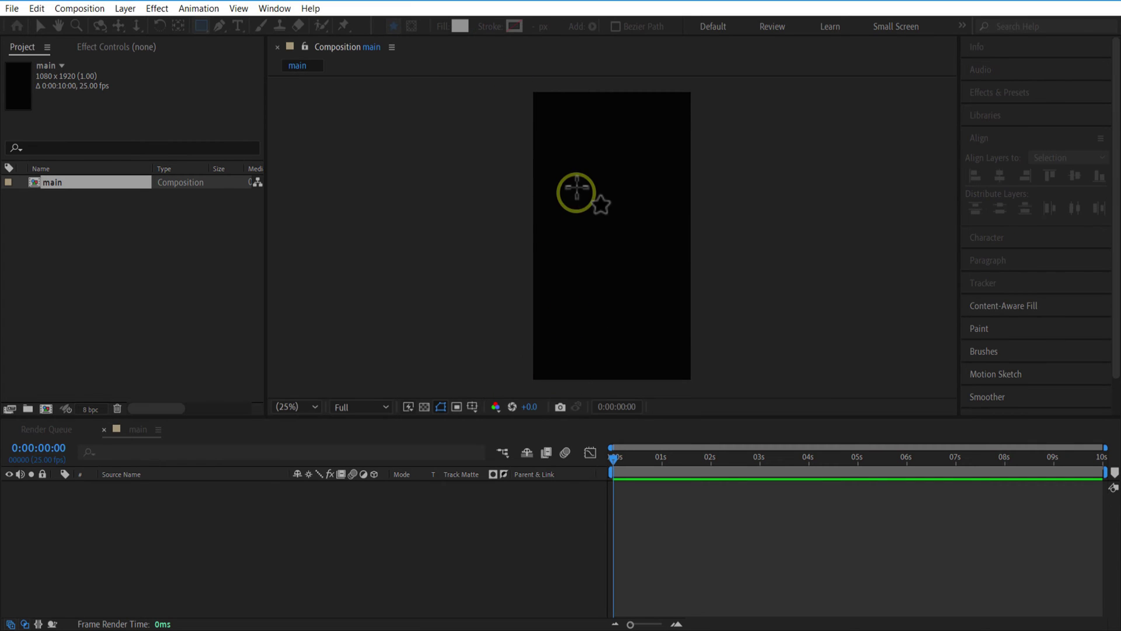
pyautogui.moveTo(543, 198); pyautogui.dragTo(555, 241)
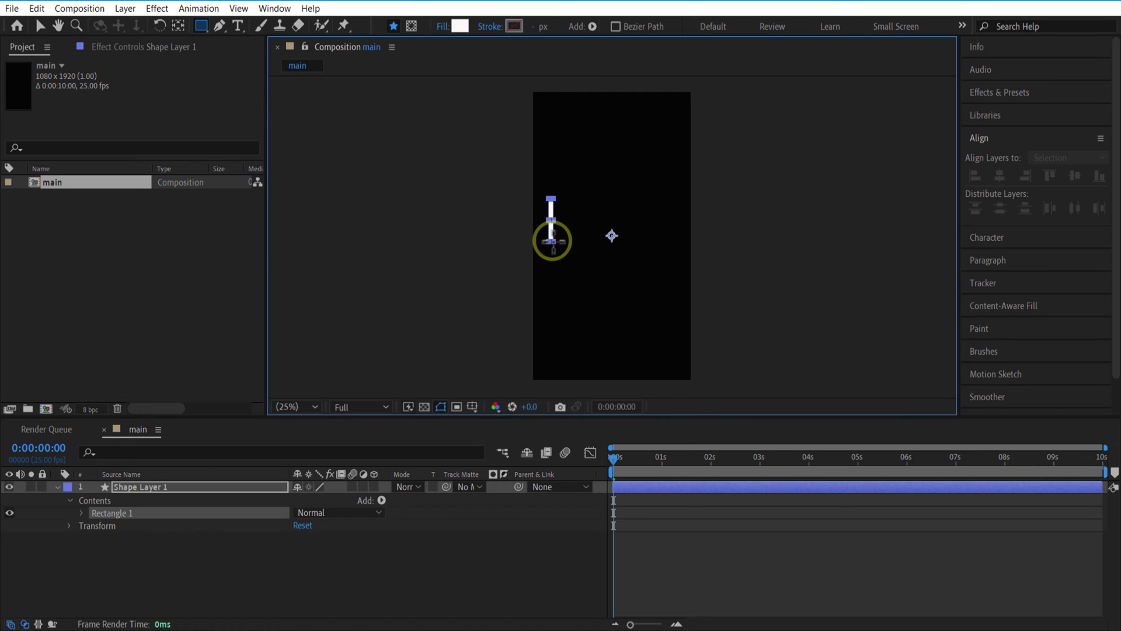
# Round the bar's corners with a Rectangle Path roundness of 35
pyautogui.click(170, 487)
pyautogui.click(81, 513)
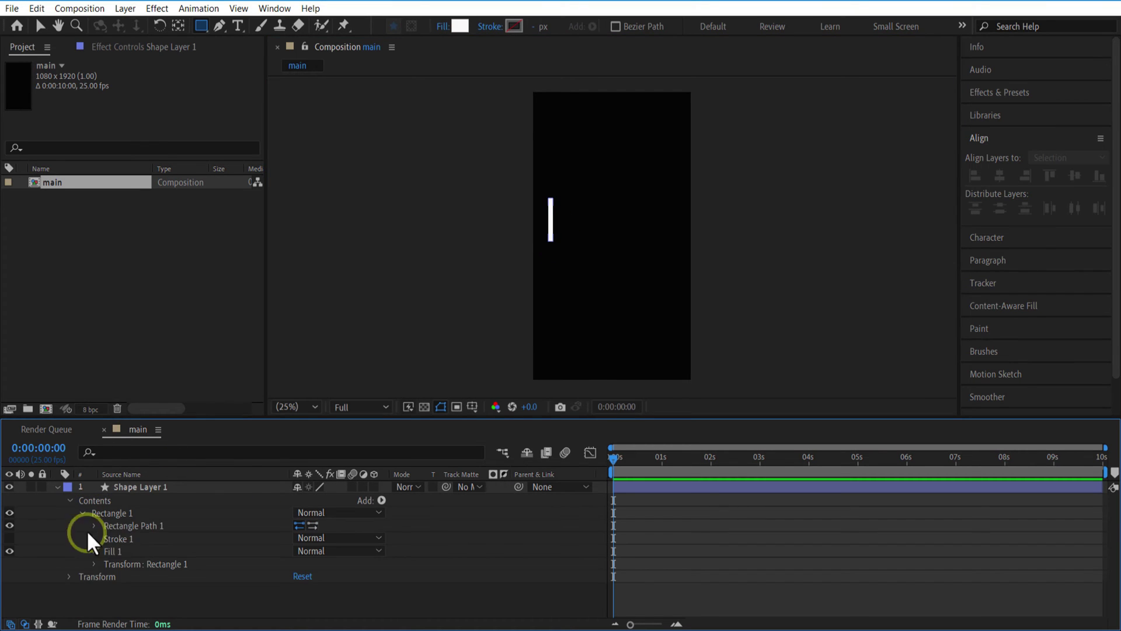
pyautogui.click(93, 526)
pyautogui.click(297, 563)
pyautogui.write('35')
pyautogui.click(380, 567)
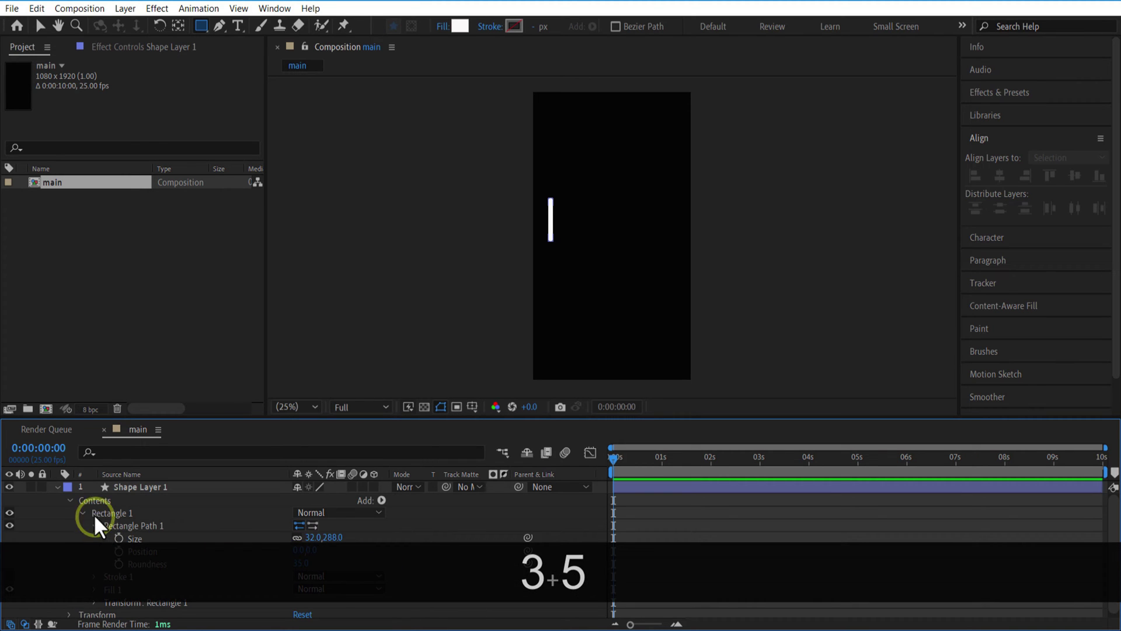
pyautogui.click(57, 486)
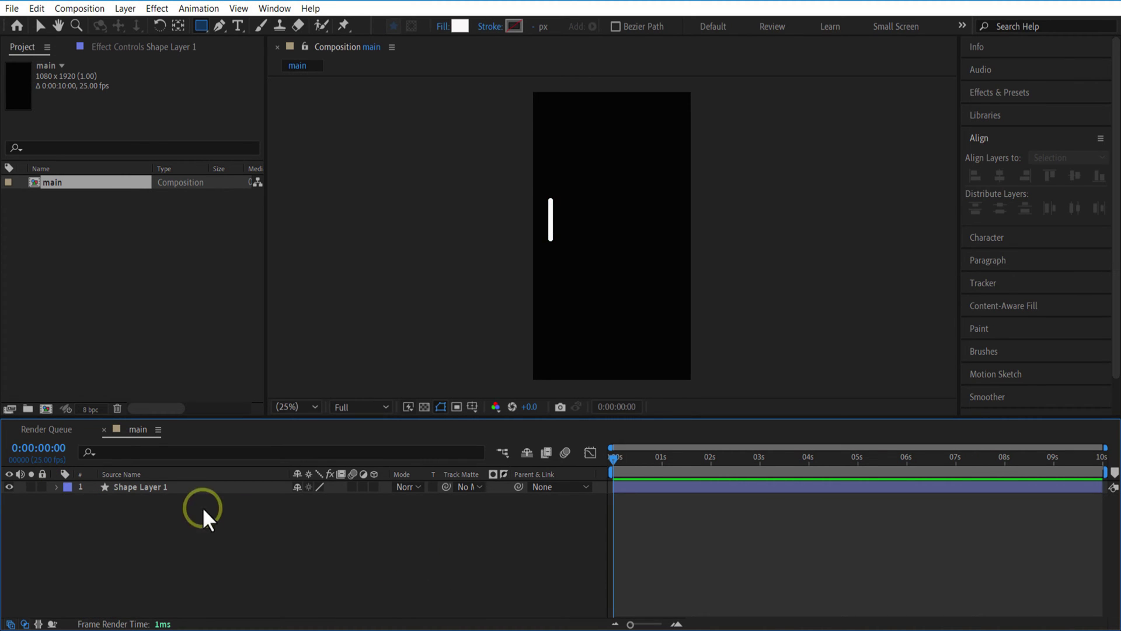
# Rename the shape layer to 'wall'
pyautogui.click(155, 487)
pyautogui.rightClick(156, 487)
pyautogui.click(210, 449)
pyautogui.write('wall')
pyautogui.click(211, 521)
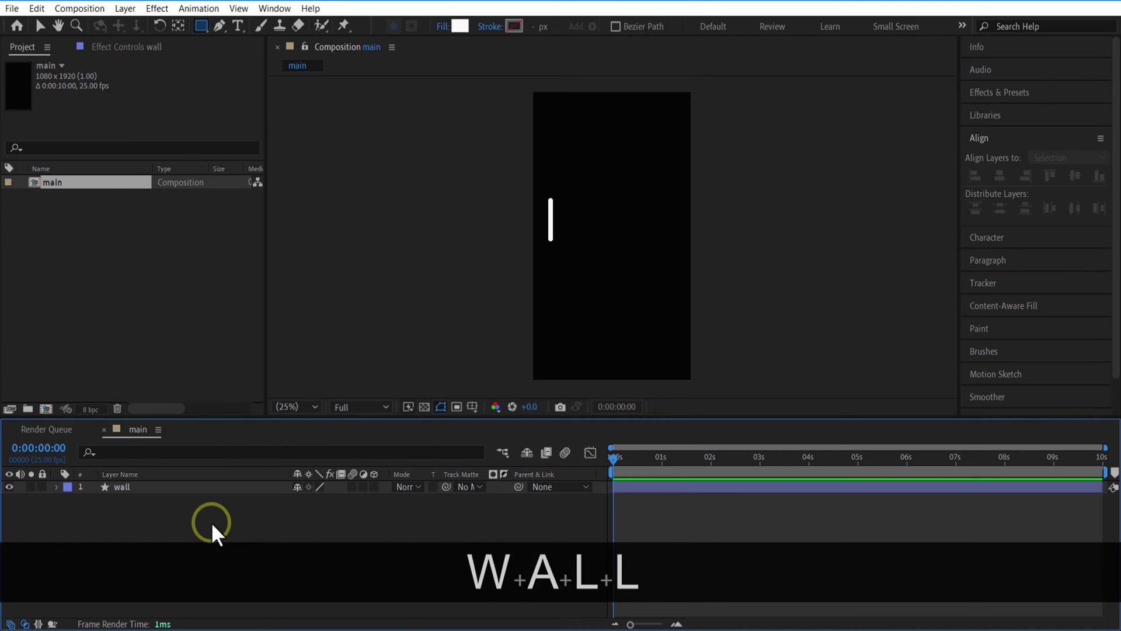
# Show rulers, place guides, and centre the wall horizontally with the Align panel
pyautogui.click(236, 7)
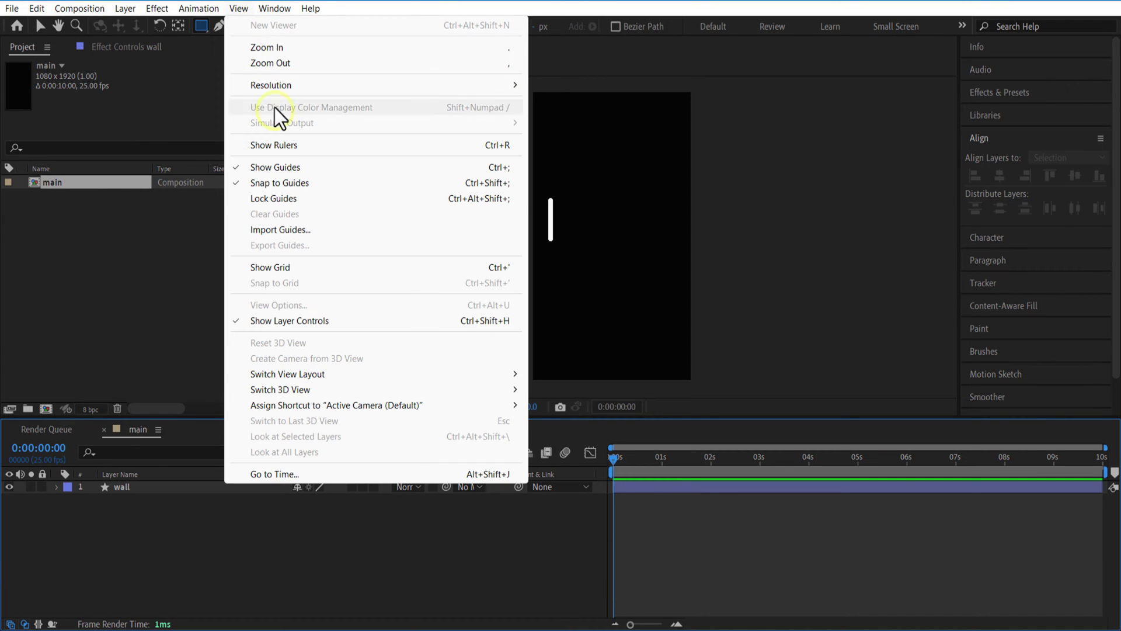
pyautogui.click(282, 143)
pyautogui.moveTo(273, 175); pyautogui.dragTo(680, 221)
pyautogui.hotkey('ctrl', 'a')
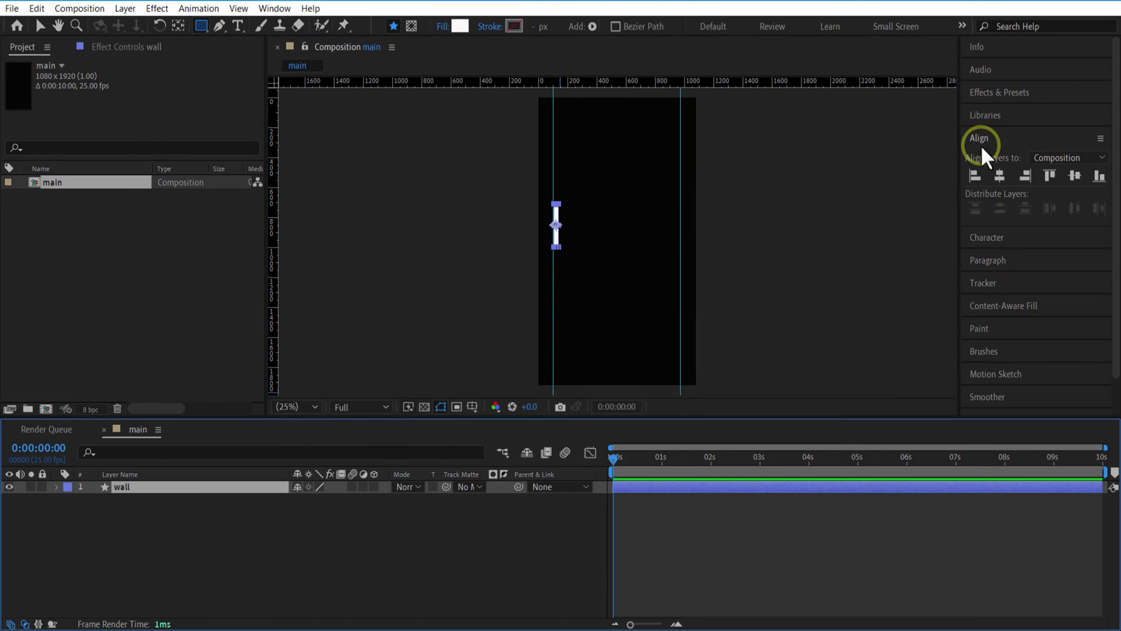
pyautogui.click(276, 8)
pyautogui.click(352, 71)
pyautogui.click(1026, 132)
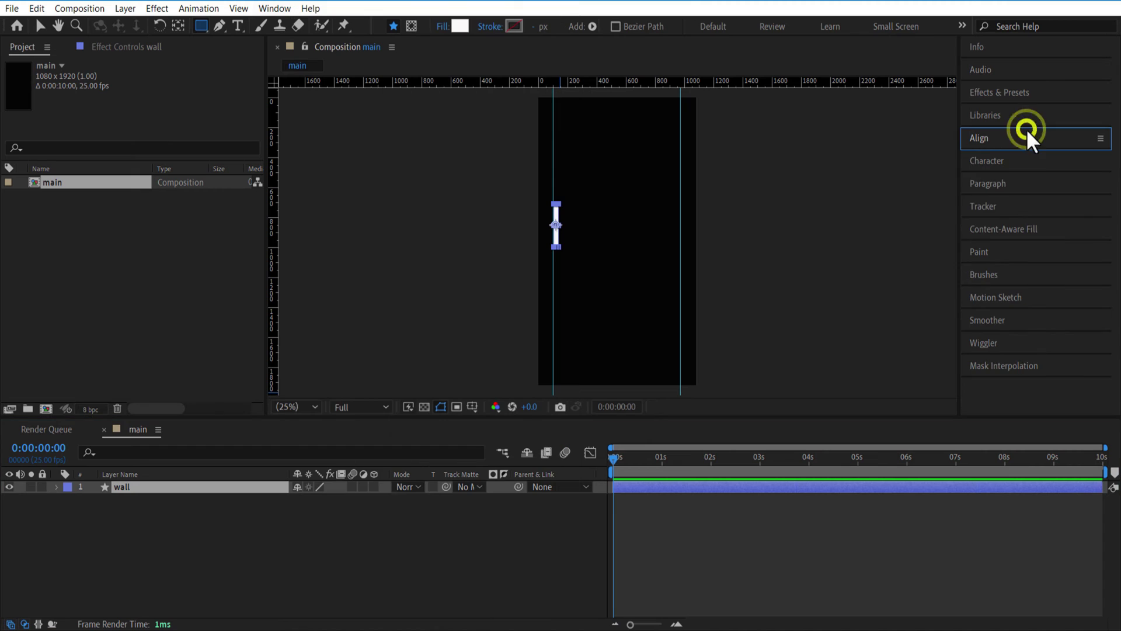
pyautogui.click(993, 134)
pyautogui.click(1000, 176)
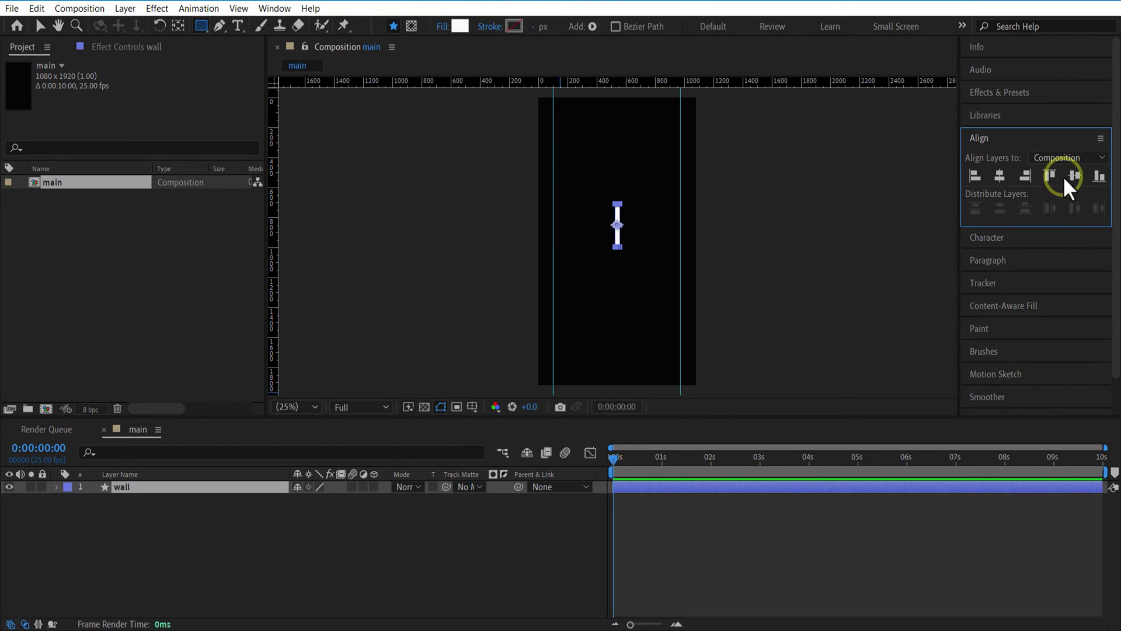
# Set the wall's Position X to 117
pyautogui.click(242, 484)
pyautogui.press('p')
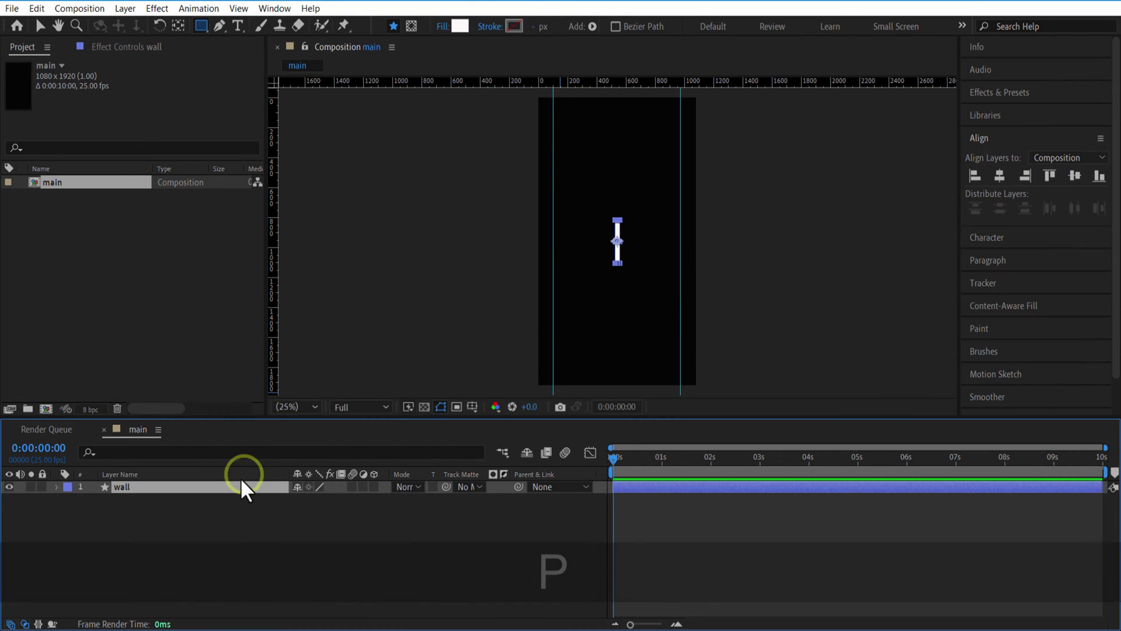
pyautogui.moveTo(300, 500)
pyautogui.mouseDown()
pyautogui.moveTo(281, 503)
pyautogui.moveTo(303, 505)
pyautogui.mouseUp()
pyautogui.click(321, 551)
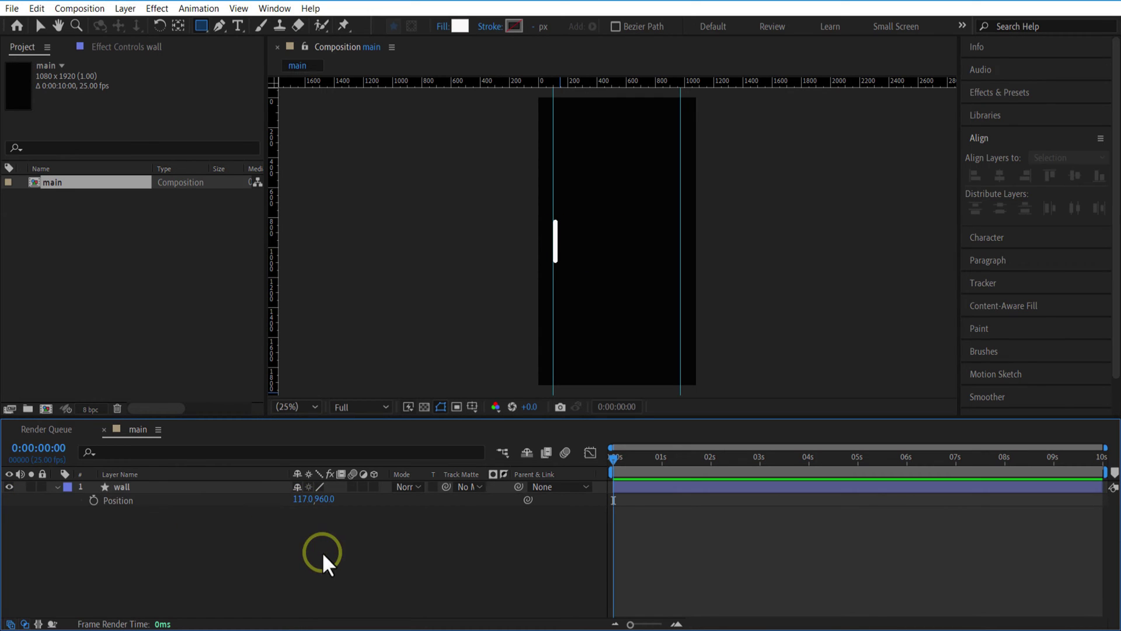
pyautogui.click(56, 487)
# Duplicate the wall as wall 2 and move it to X 954 on the right
pyautogui.click(134, 488)
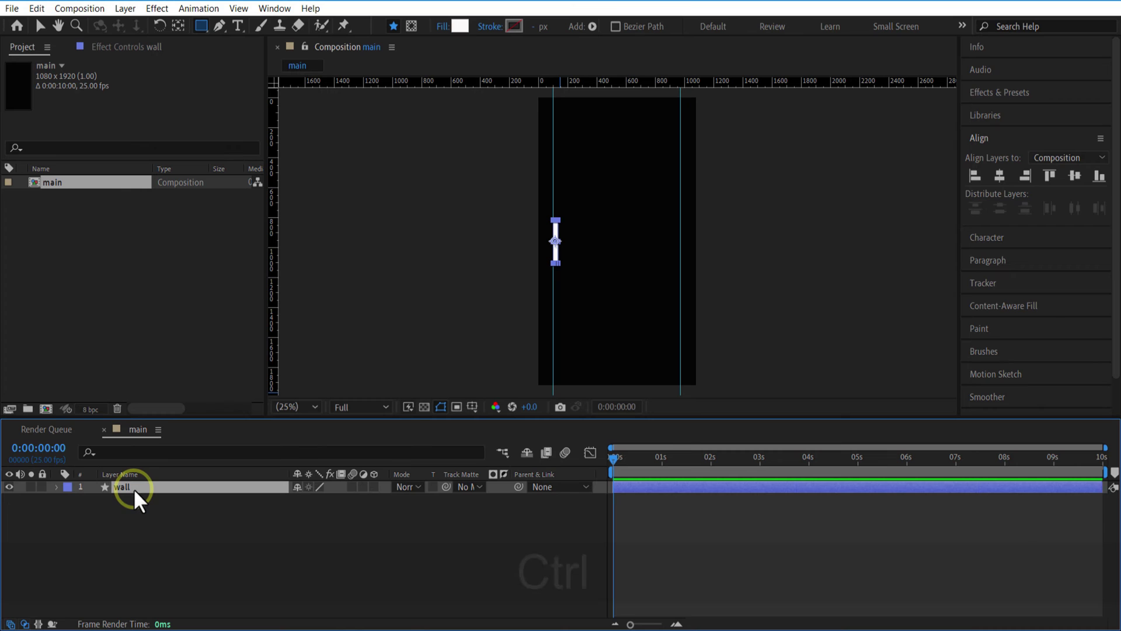
pyautogui.hotkey('ctrl', 'd')
pyautogui.press('p')
pyautogui.moveTo(303, 499); pyautogui.dragTo(918, 510)
pyautogui.click(419, 575)
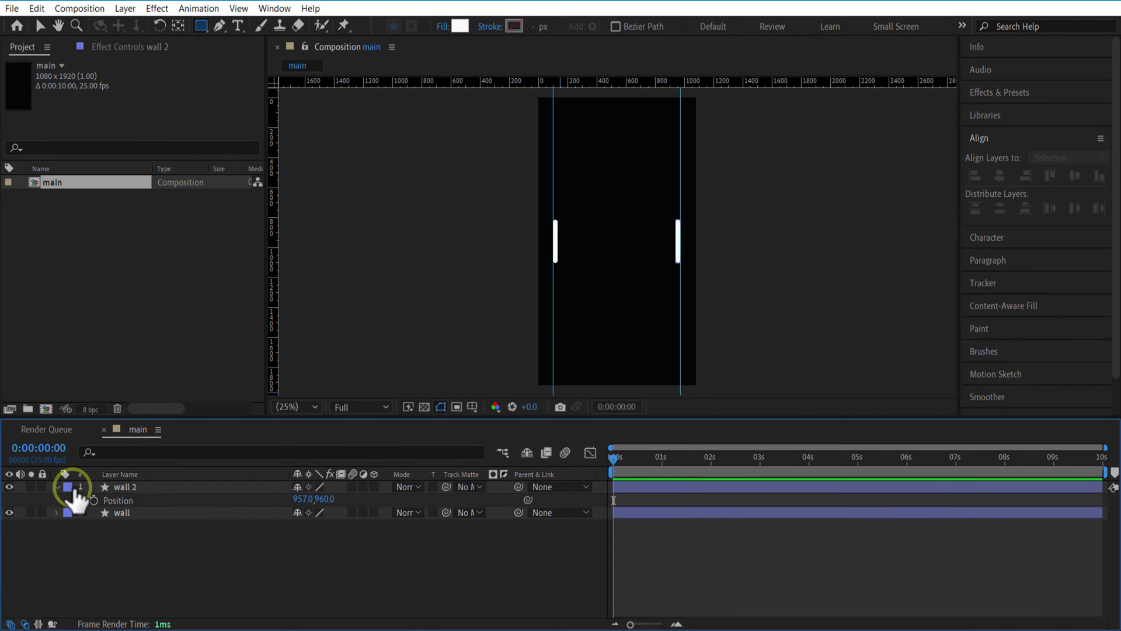
pyautogui.click(56, 485)
# Hide the rulers and guides in the viewer
pyautogui.press('v')
pyautogui.click(238, 8)
pyautogui.click(275, 146)
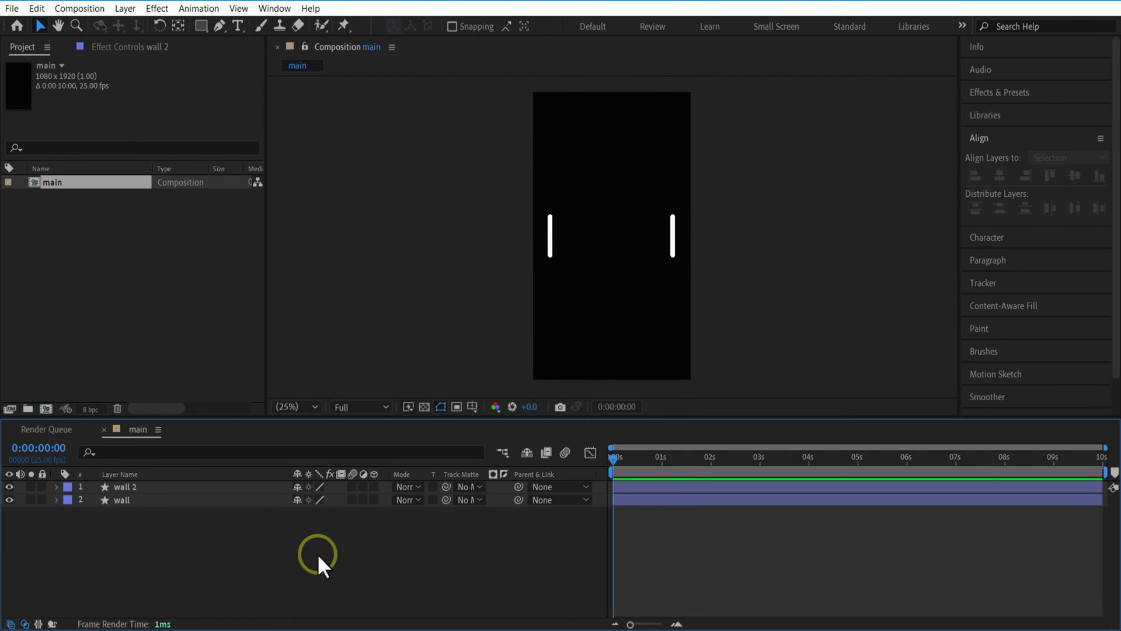
# Set the Pen tool to no fill and a solid 10 px stroke
pyautogui.click(219, 27)
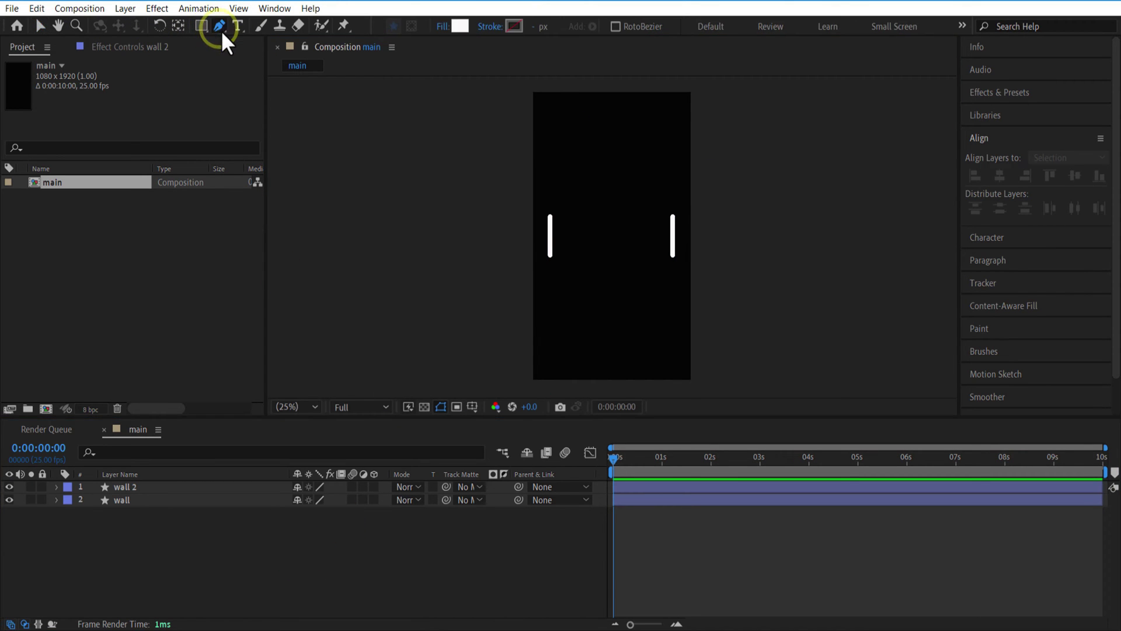
pyautogui.click(441, 26)
pyautogui.click(505, 287)
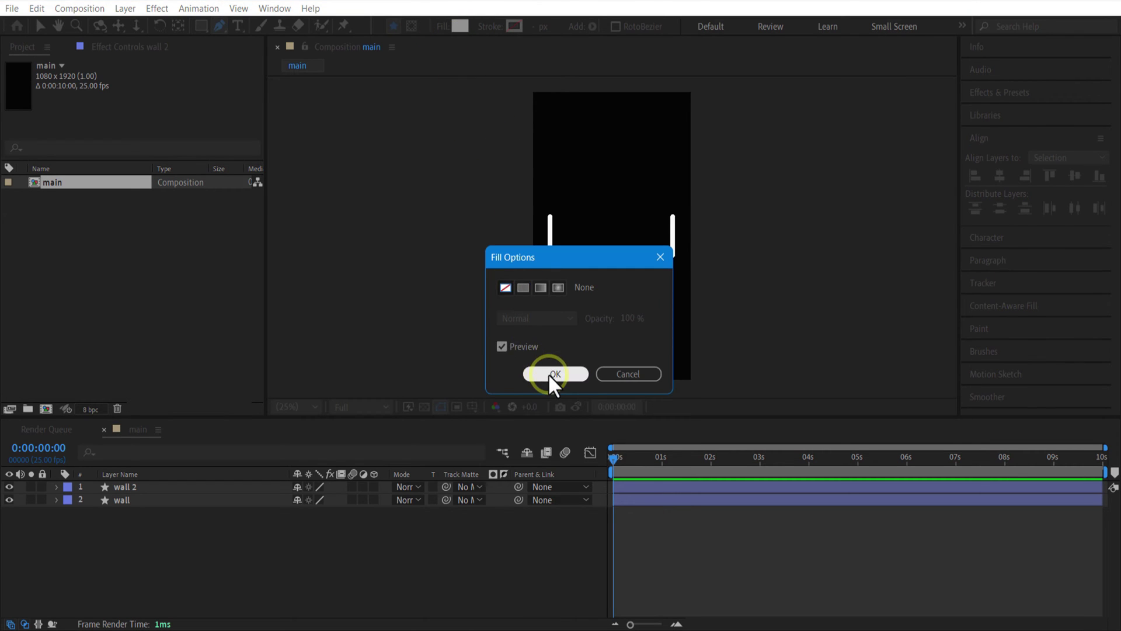
pyautogui.click(549, 374)
pyautogui.click(490, 26)
pyautogui.click(522, 287)
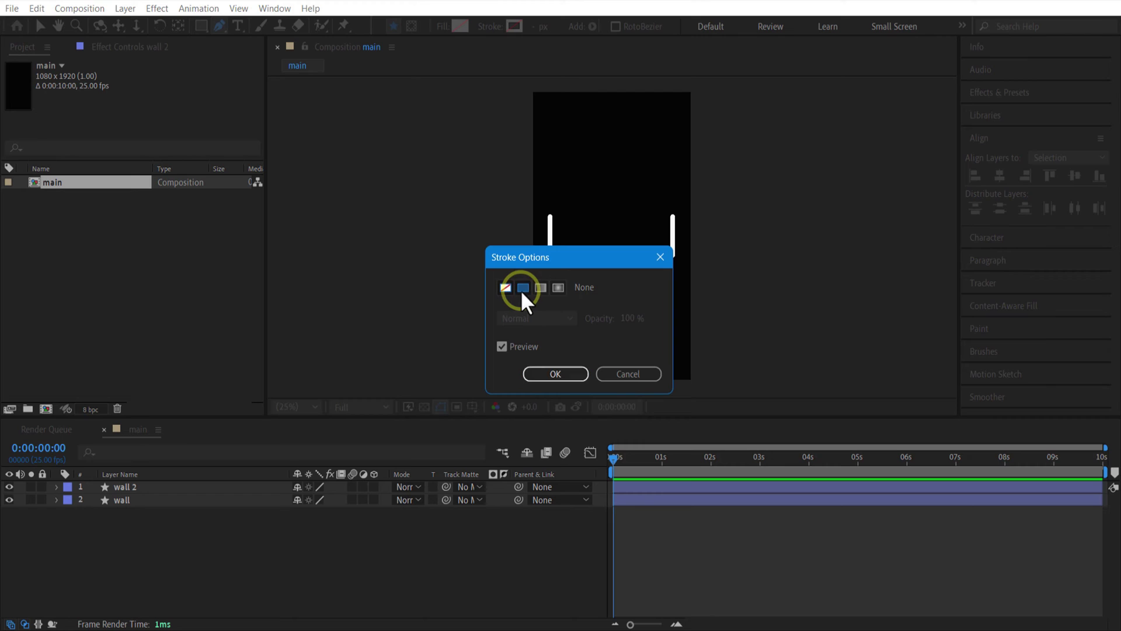
pyautogui.click(547, 374)
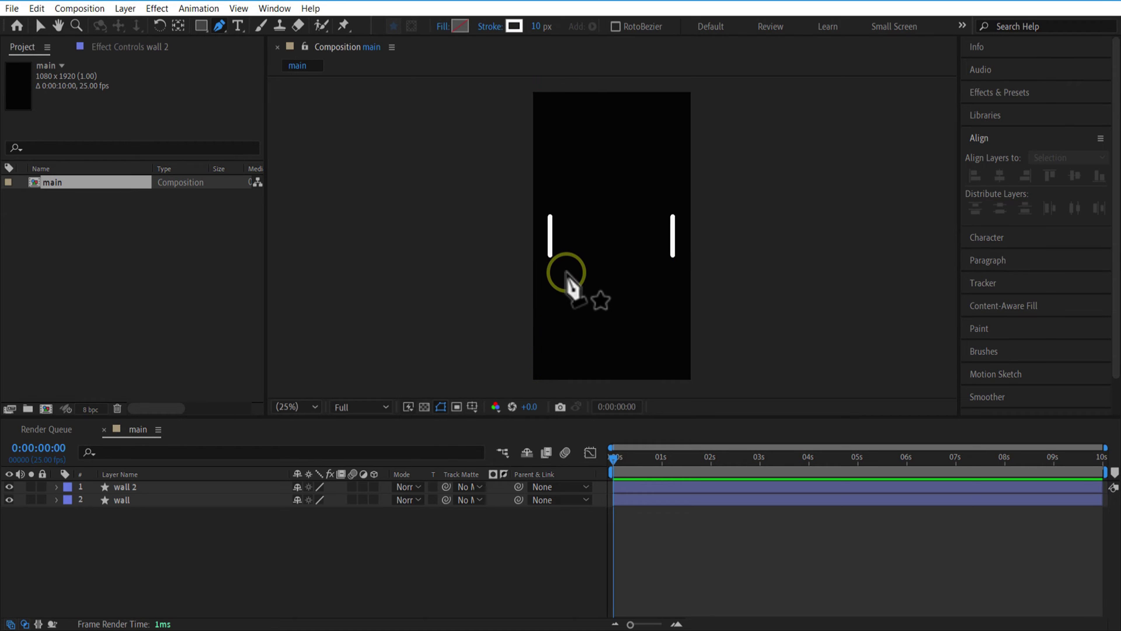
# Draw a straight line from the left wall to the right wall as the rope
pyautogui.keyDown('shift'); pyautogui.click(549, 236); pyautogui.keyUp('shift')
pyautogui.keyDown('shift'); pyautogui.click(673, 236); pyautogui.keyUp('shift')
pyautogui.click(40, 26)
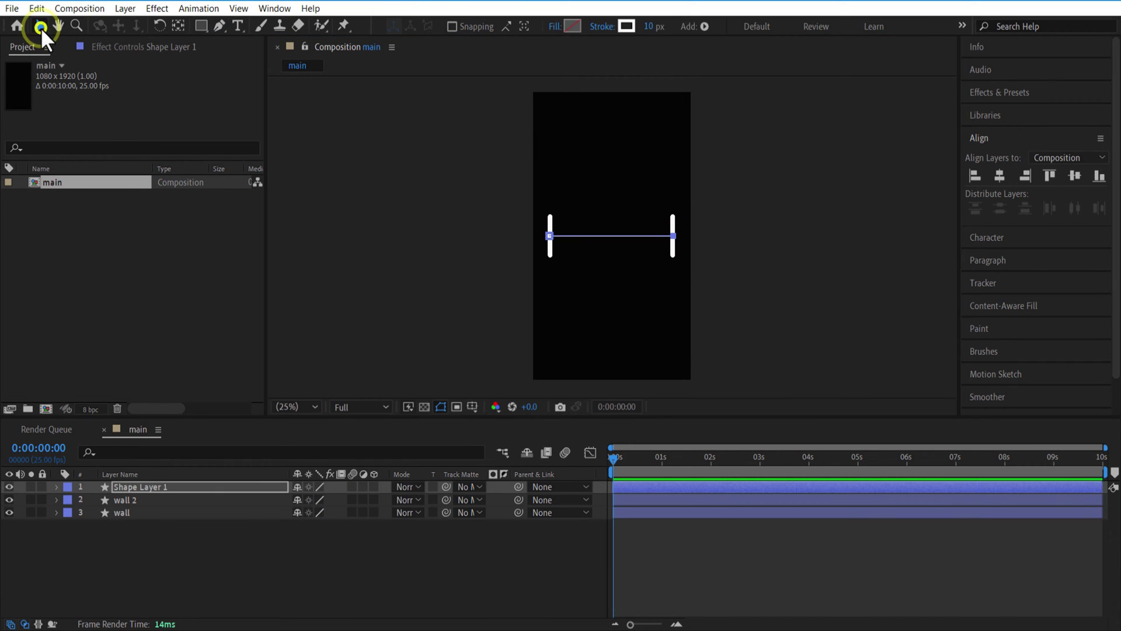
pyautogui.click(290, 563)
# Switch to the Ellipse tool and set its stroke to None
pyautogui.click(188, 104)
pyautogui.moveTo(205, 24)
pyautogui.mouseDown()
pyautogui.moveTo(252, 33)
pyautogui.moveTo(261, 57)
pyautogui.mouseUp()
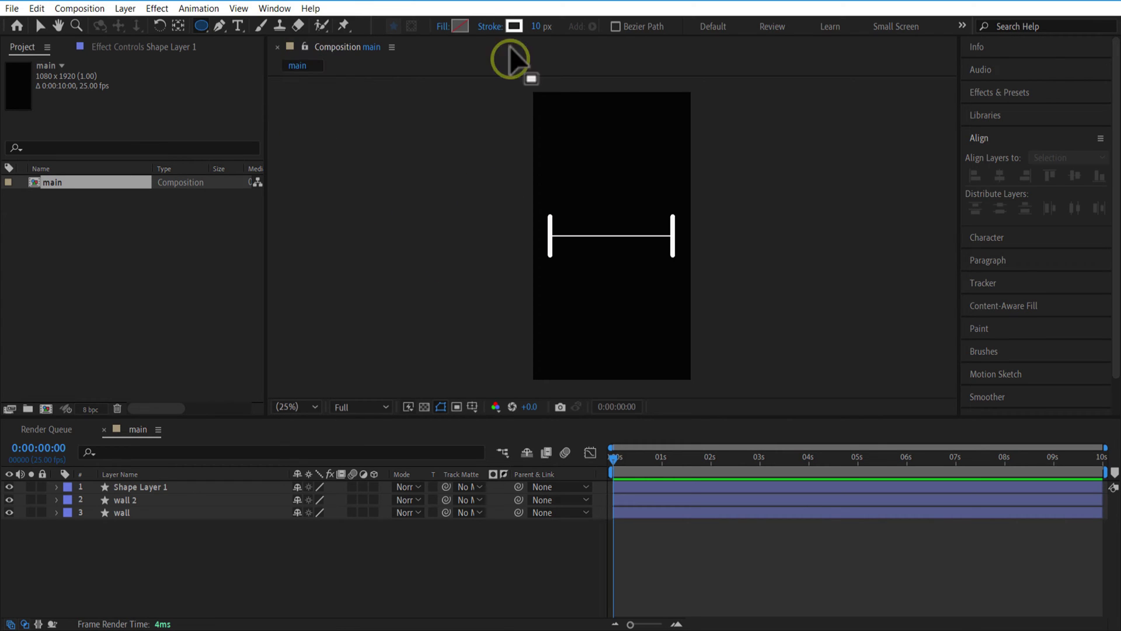
pyautogui.click(489, 27)
pyautogui.click(505, 287)
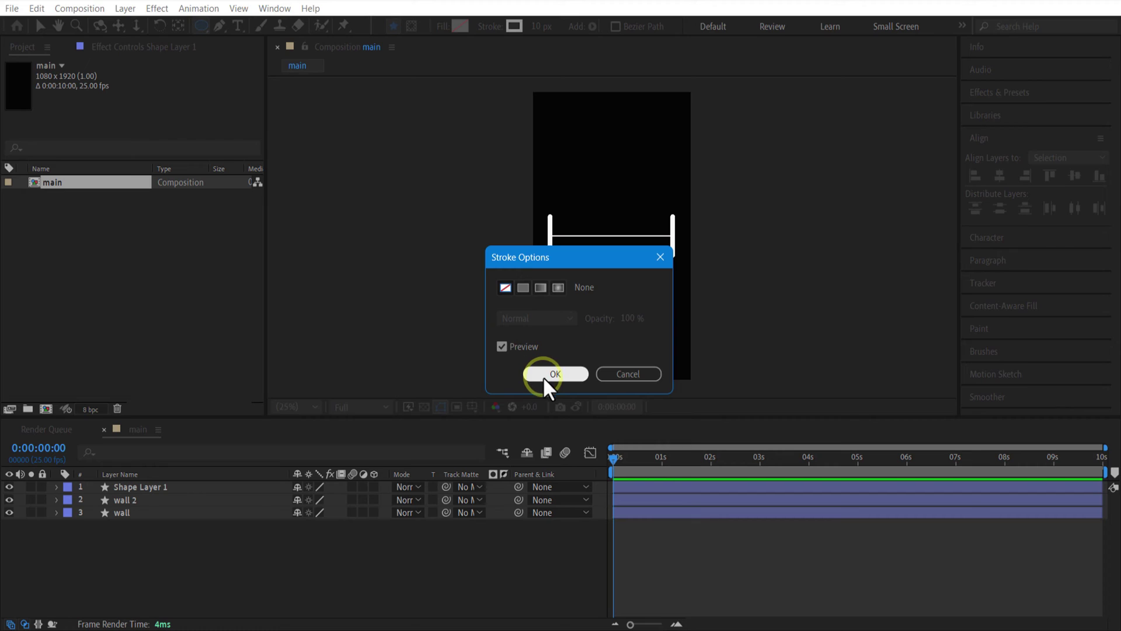
pyautogui.click(542, 376)
# Give ellipses a solid fill and draw a small white circle above the rope
pyautogui.click(442, 26)
pyautogui.click(521, 288)
pyautogui.click(543, 374)
pyautogui.moveTo(605, 136); pyautogui.dragTo(619, 152)
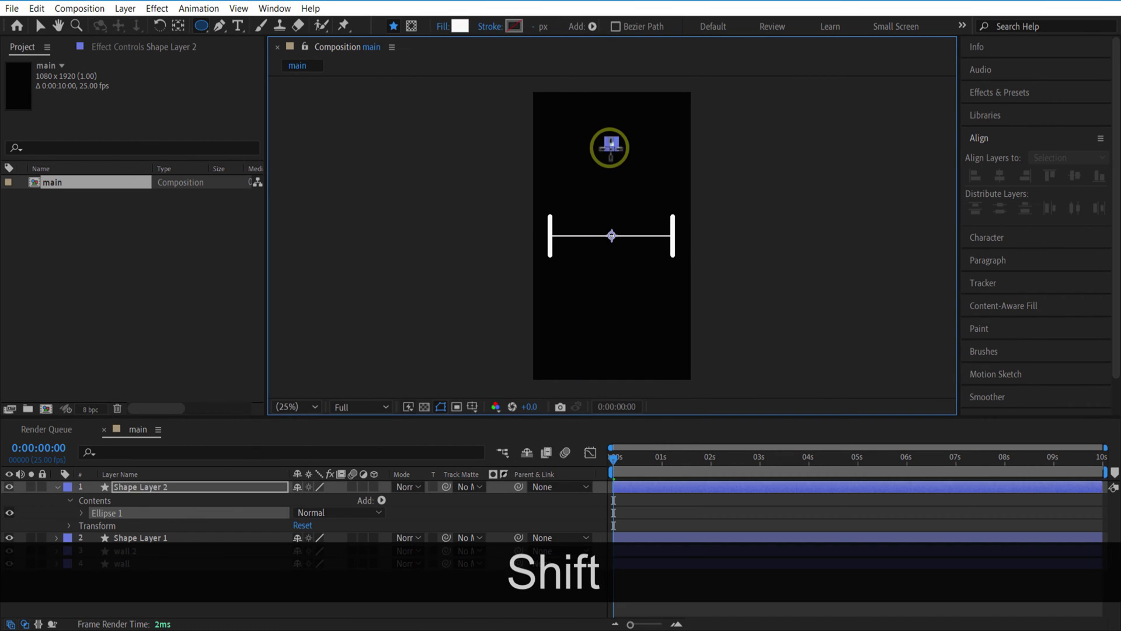
pyautogui.click(189, 488)
pyautogui.click(58, 486)
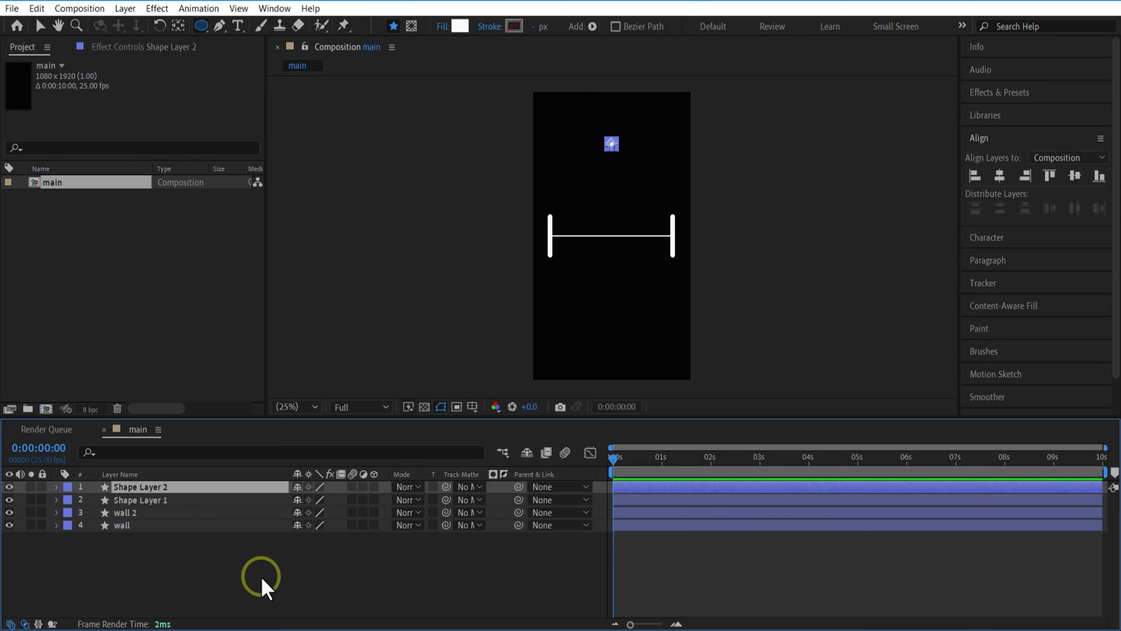
pyautogui.click(260, 575)
# Rename the line layer 'rope' and the circle layer 'ball'
pyautogui.rightClick(149, 499)
pyautogui.click(193, 459)
pyautogui.write('rope')
pyautogui.press('Return')
pyautogui.rightClick(175, 486)
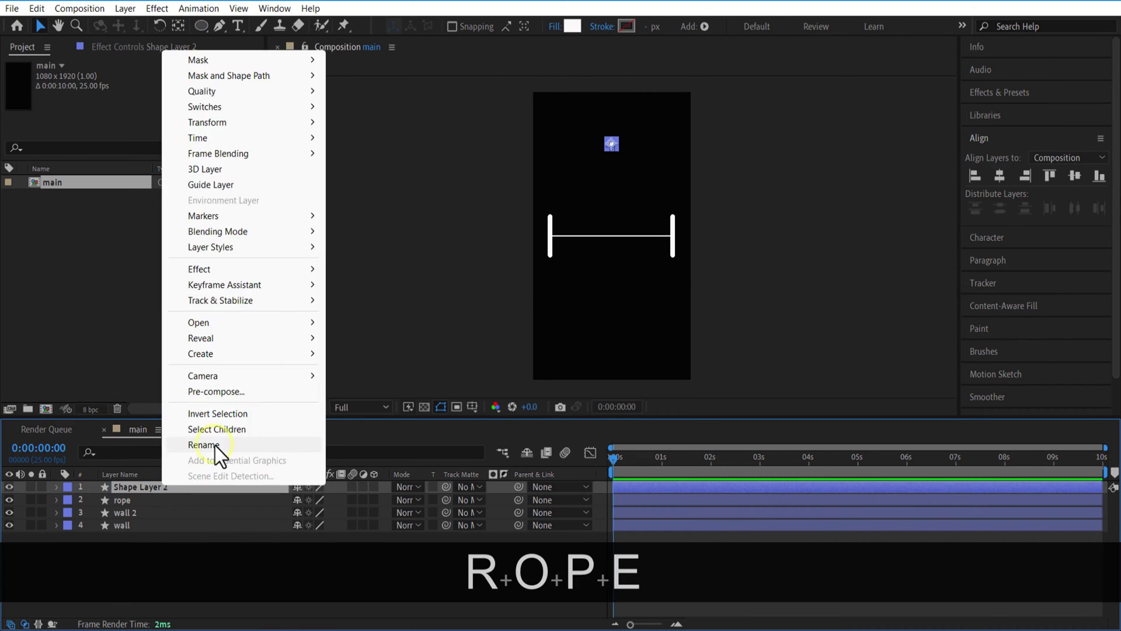
pyautogui.click(215, 449)
pyautogui.write('ball')
pyautogui.click(205, 523)
# Centre the ball horizontally and raise it above the rope
pyautogui.click(195, 487)
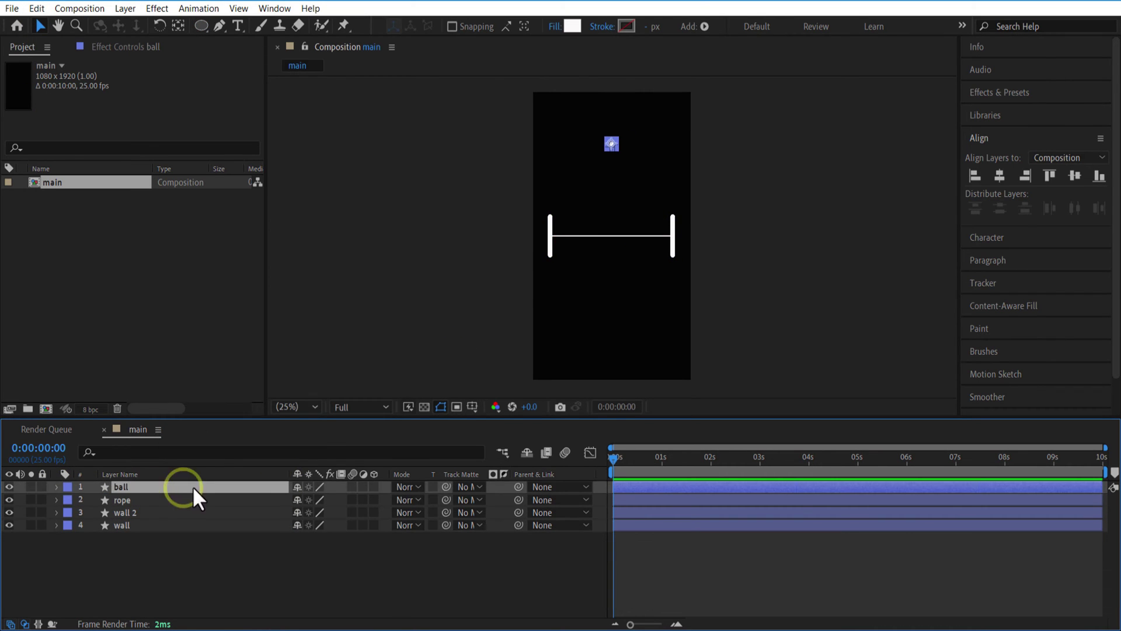
pyautogui.click(998, 175)
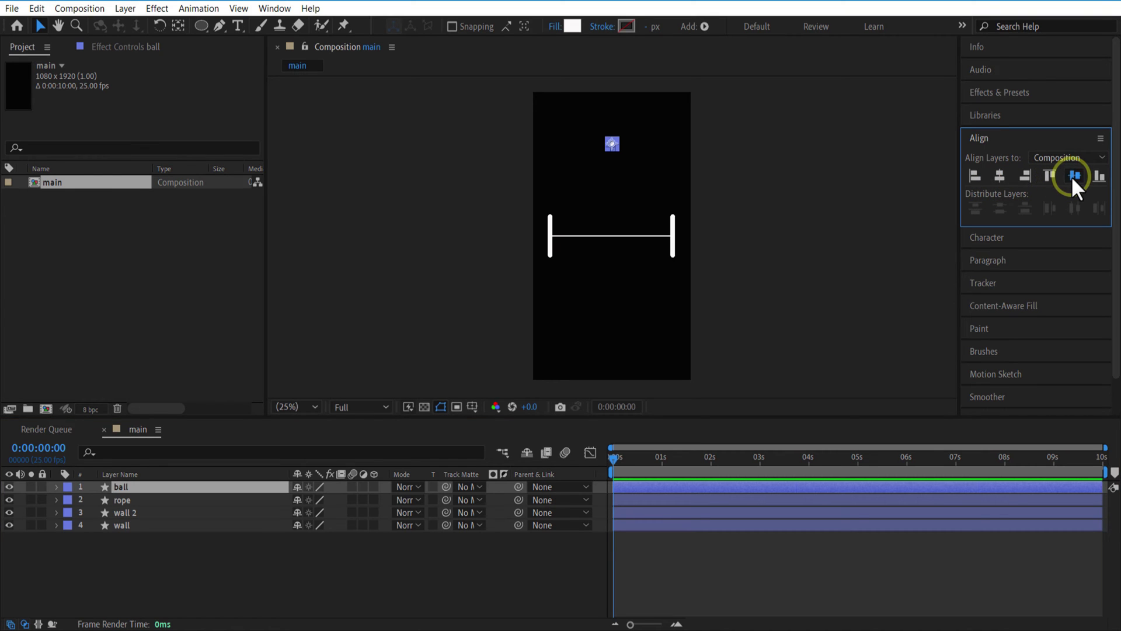
pyautogui.click(223, 448)
pyautogui.press('p')
pyautogui.moveTo(325, 500); pyautogui.dragTo(250, 493)
# Keyframe the ball's start position at Y 332, then drop it to Y 924 at frame 10
pyautogui.click(75, 552)
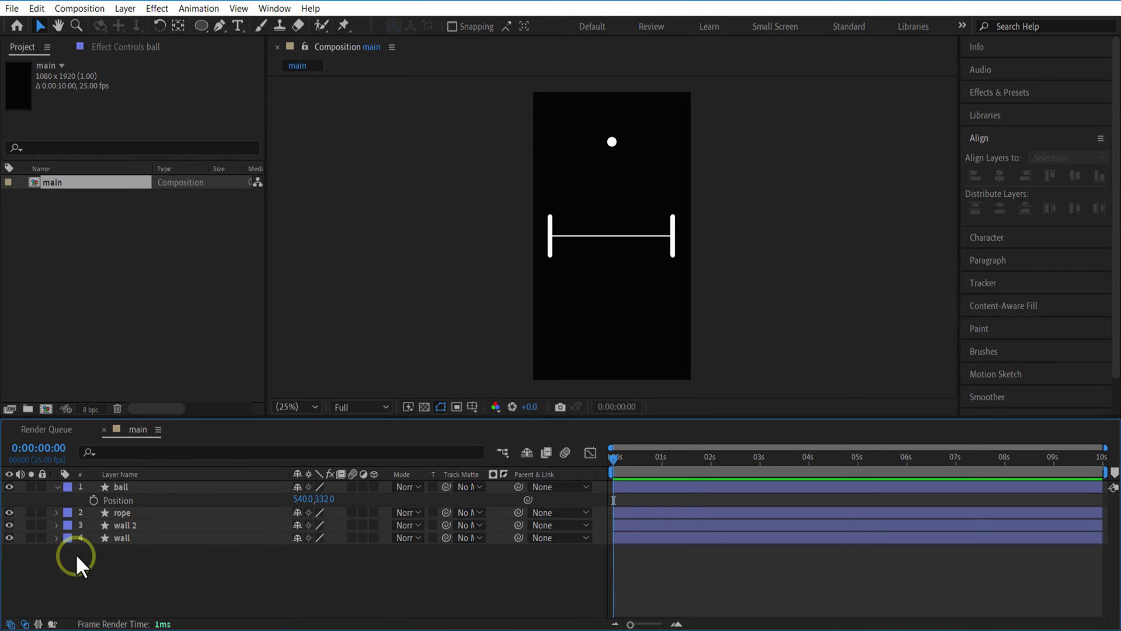
pyautogui.click(93, 499)
pyautogui.moveTo(631, 624); pyautogui.dragTo(656, 624)
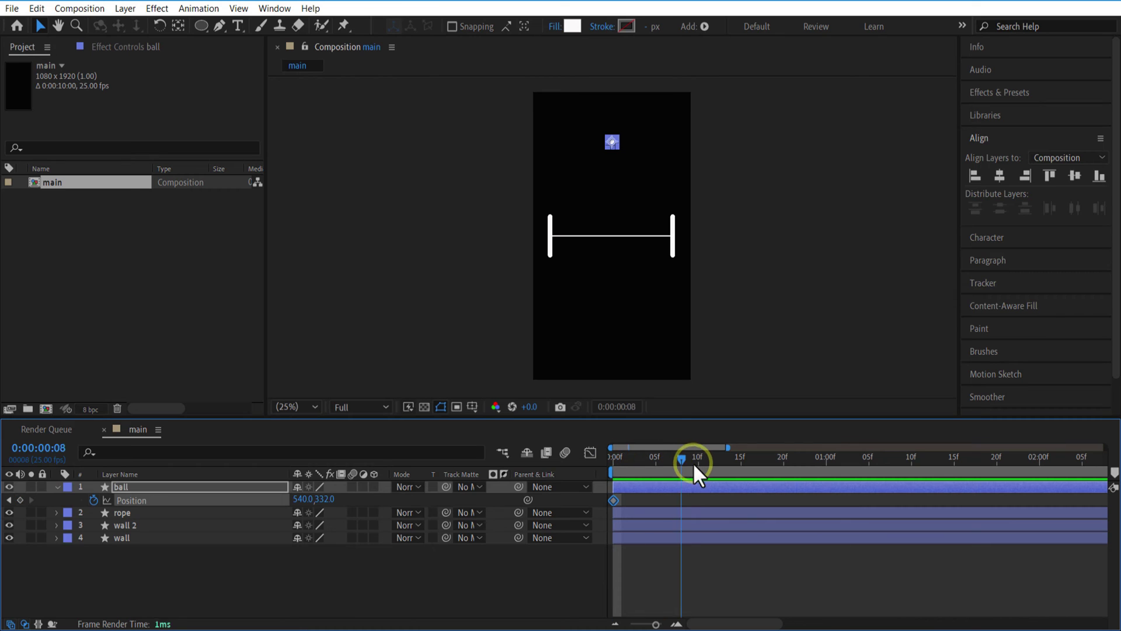
pyautogui.scroll(2, 610, 216)
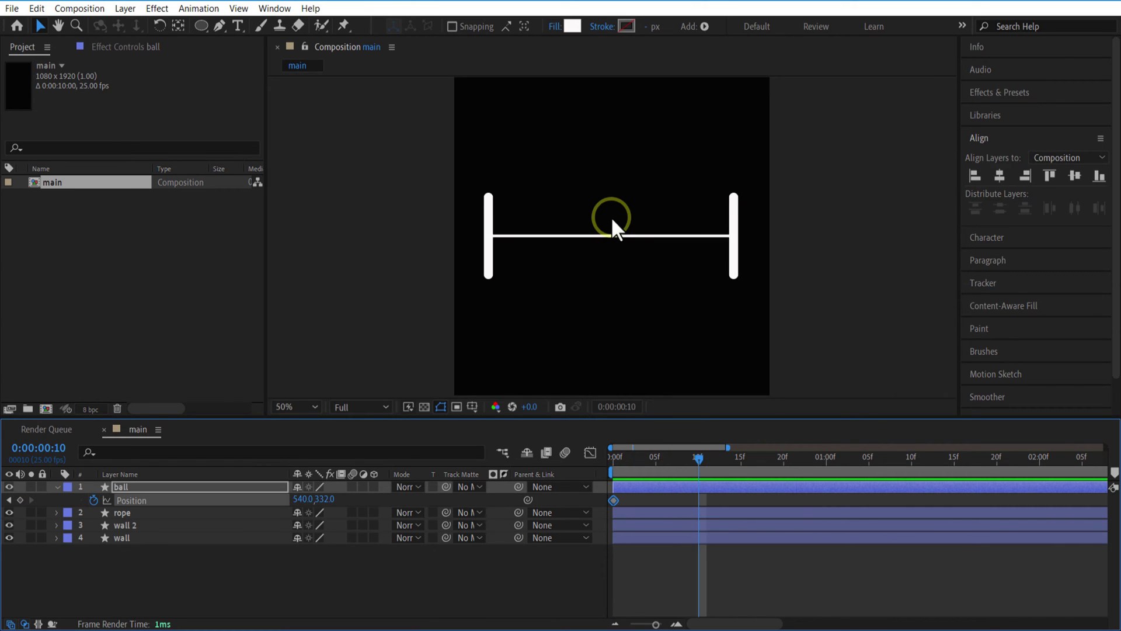
pyautogui.press('h')
pyautogui.moveTo(611, 216); pyautogui.dragTo(652, 259)
pyautogui.press('v')
pyautogui.moveTo(326, 499); pyautogui.dragTo(750, 510)
# At frame 15, push the ball slightly below the rope to Y 992
pyautogui.scroll(2, 600, 362)
pyautogui.press('h')
pyautogui.moveTo(708, 338); pyautogui.dragTo(698, 121)
pyautogui.press('v')
pyautogui.click(582, 575)
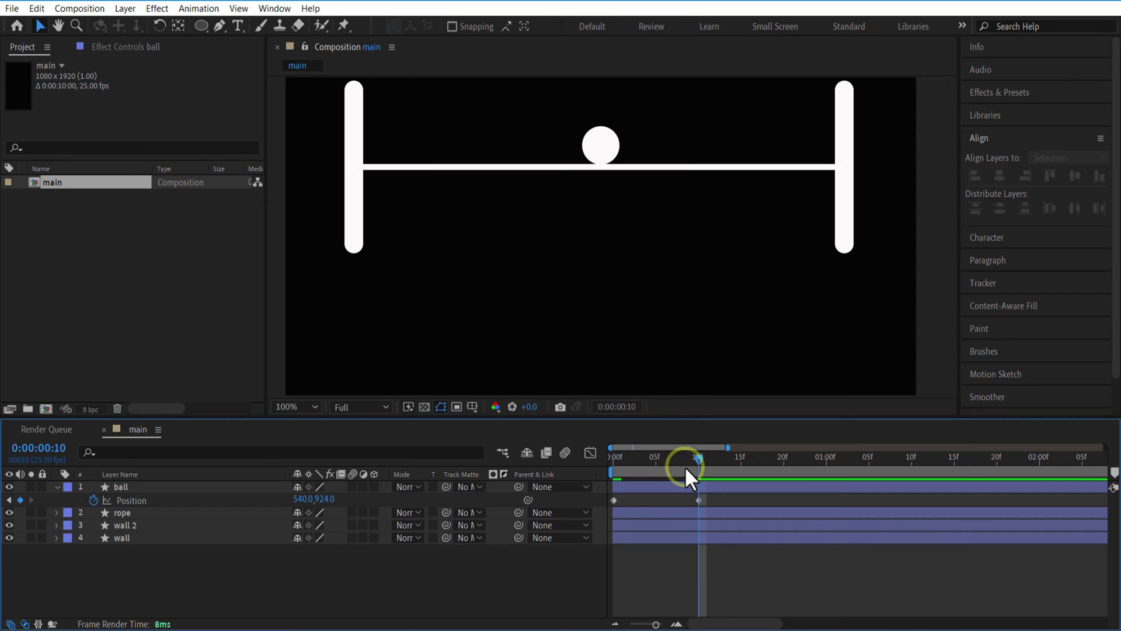
pyautogui.moveTo(698, 461); pyautogui.dragTo(741, 462)
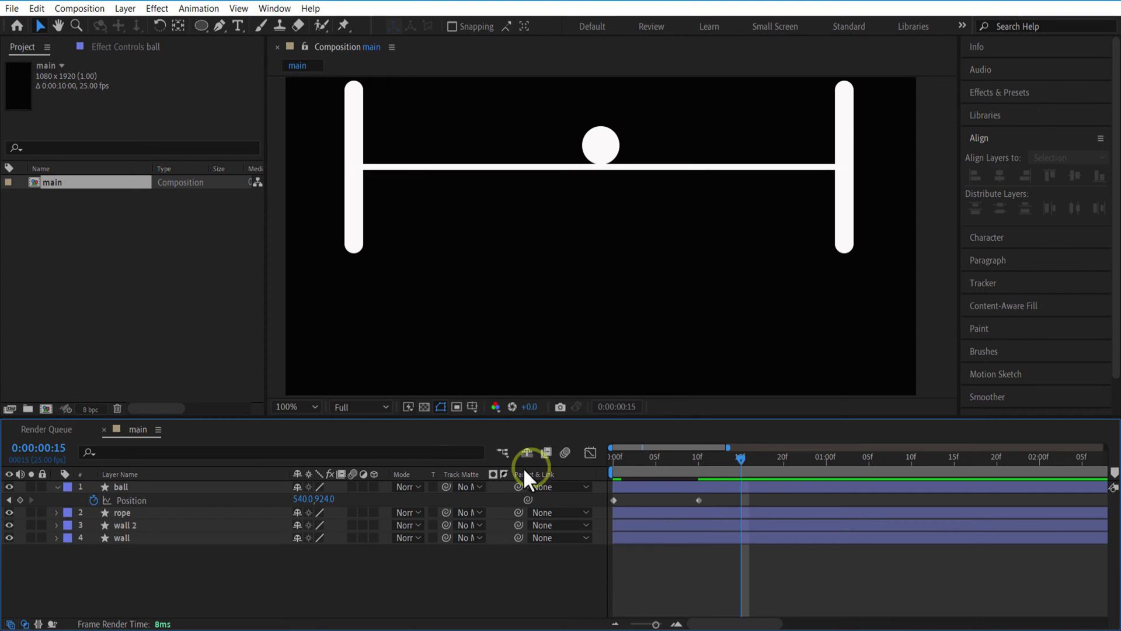
pyautogui.moveTo(330, 499); pyautogui.dragTo(375, 497)
# Return to frame 10 and select and expand the rope layer
pyautogui.click(760, 481)
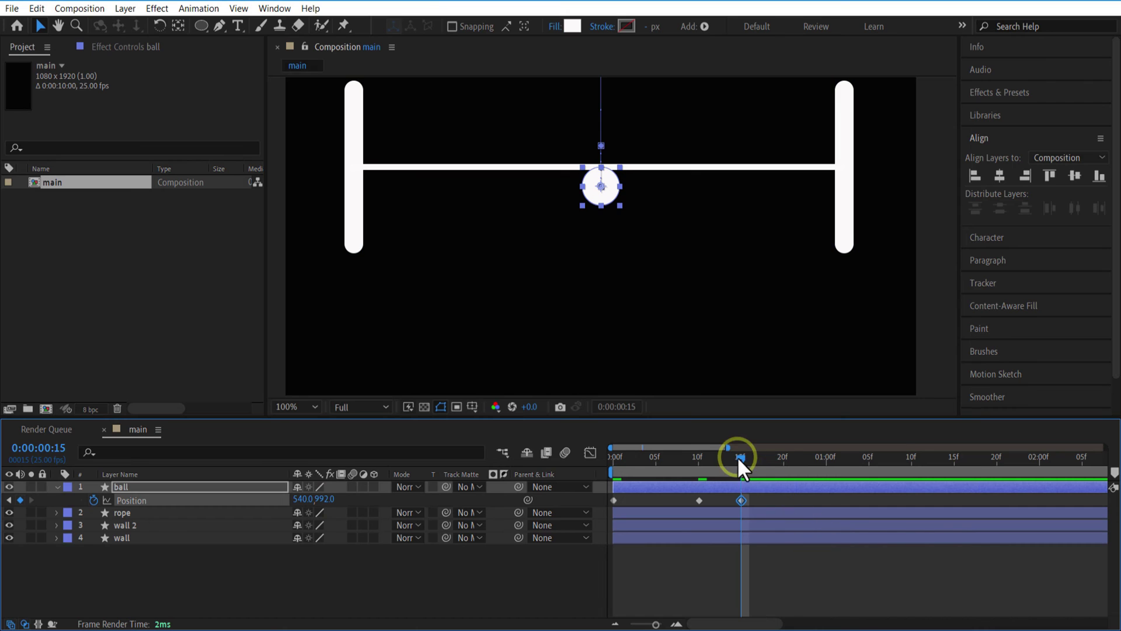
pyautogui.press('j')
pyautogui.click(199, 512)
pyautogui.click(56, 512)
# Add a middle vertex with smooth horizontal handles to the rope's Path 1 below the ball
pyautogui.click(69, 526)
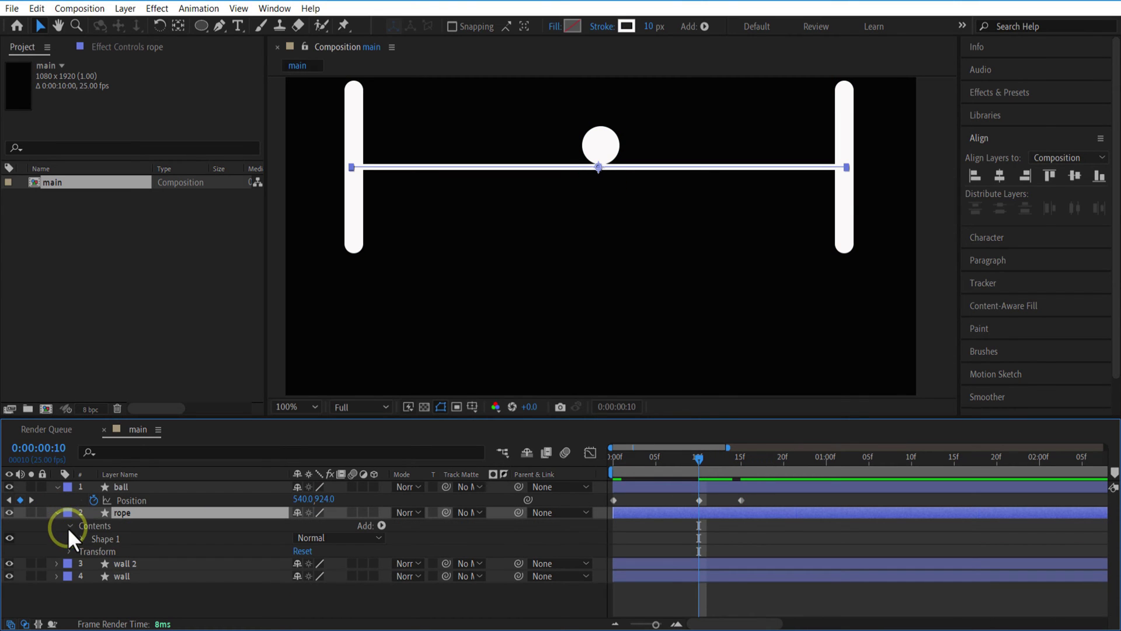
pyautogui.click(82, 539)
pyautogui.moveTo(120, 552); pyautogui.dragTo(489, 366)
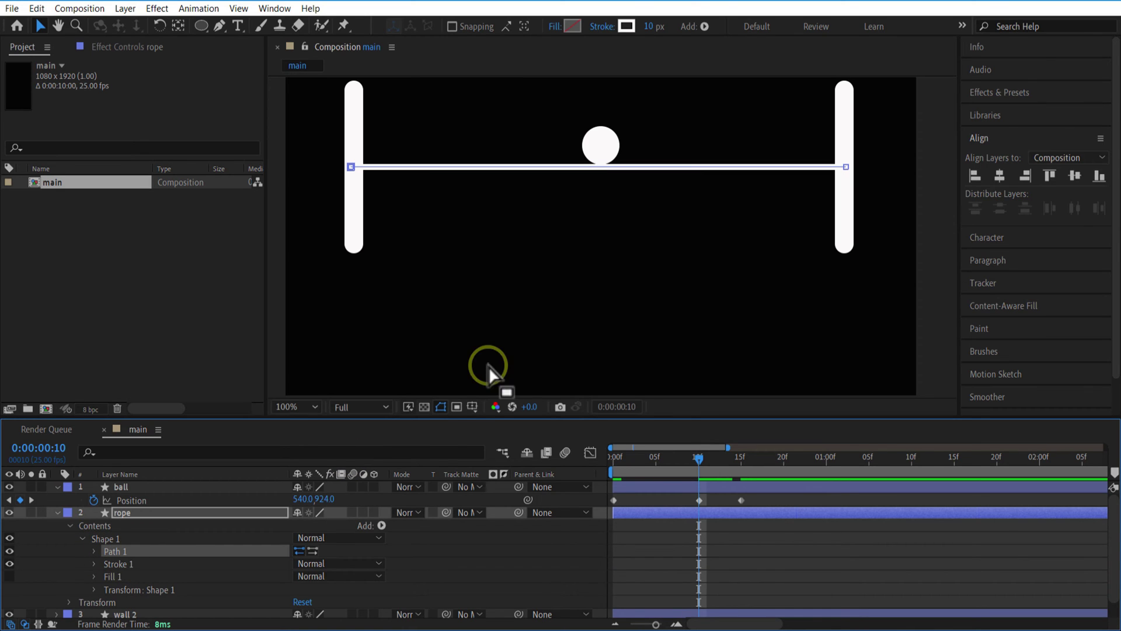
pyautogui.click(219, 25)
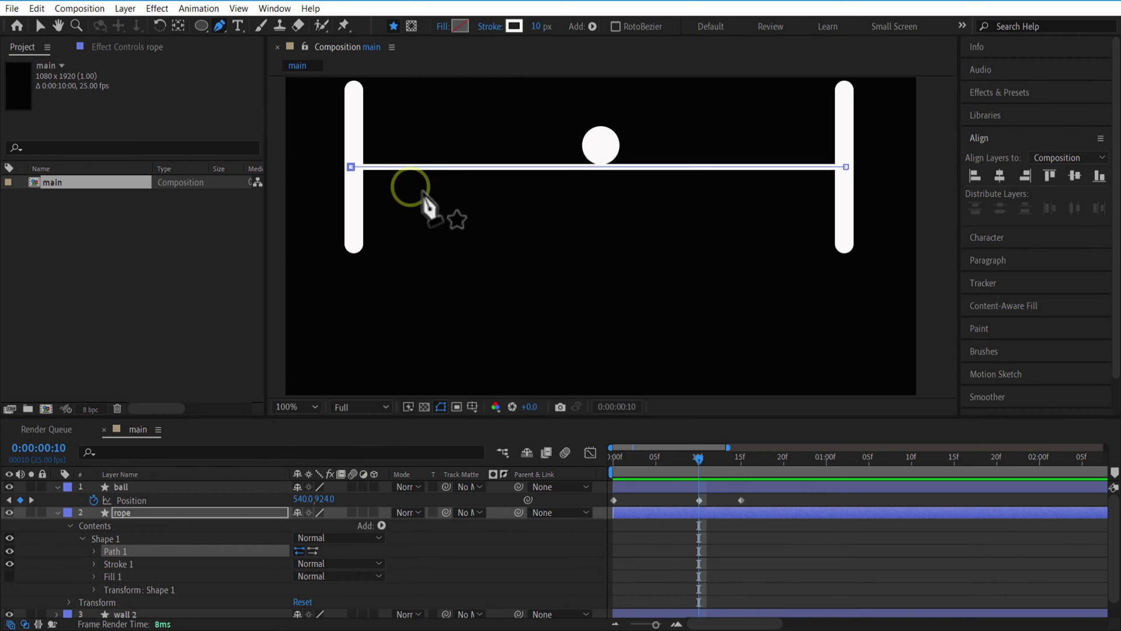
pyautogui.click(601, 167)
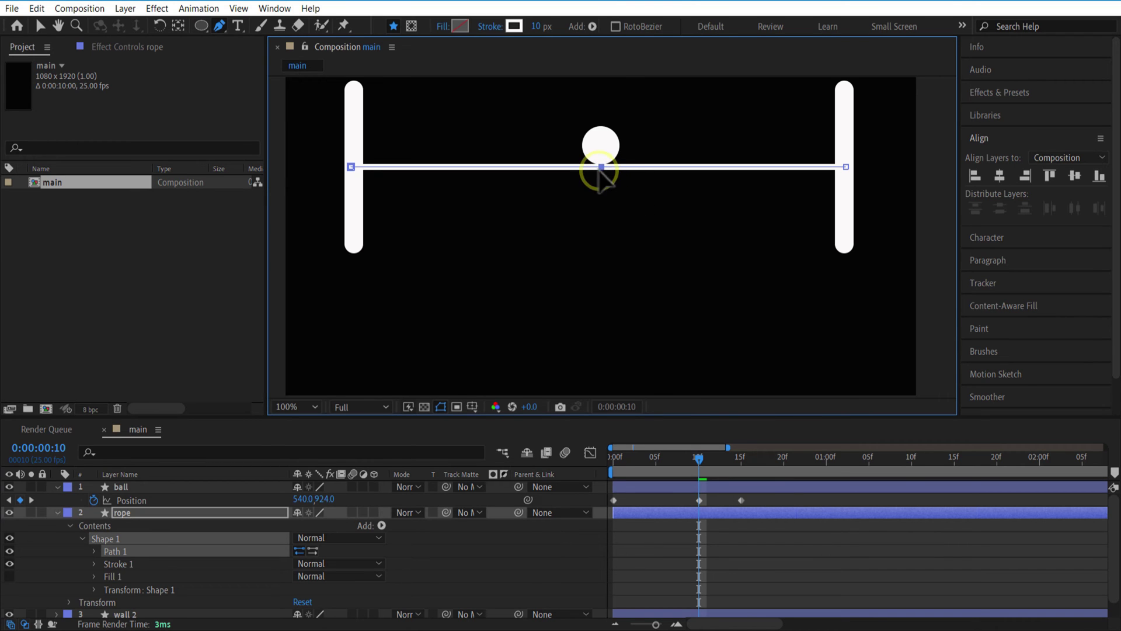
pyautogui.moveTo(601, 168); pyautogui.dragTo(740, 173)
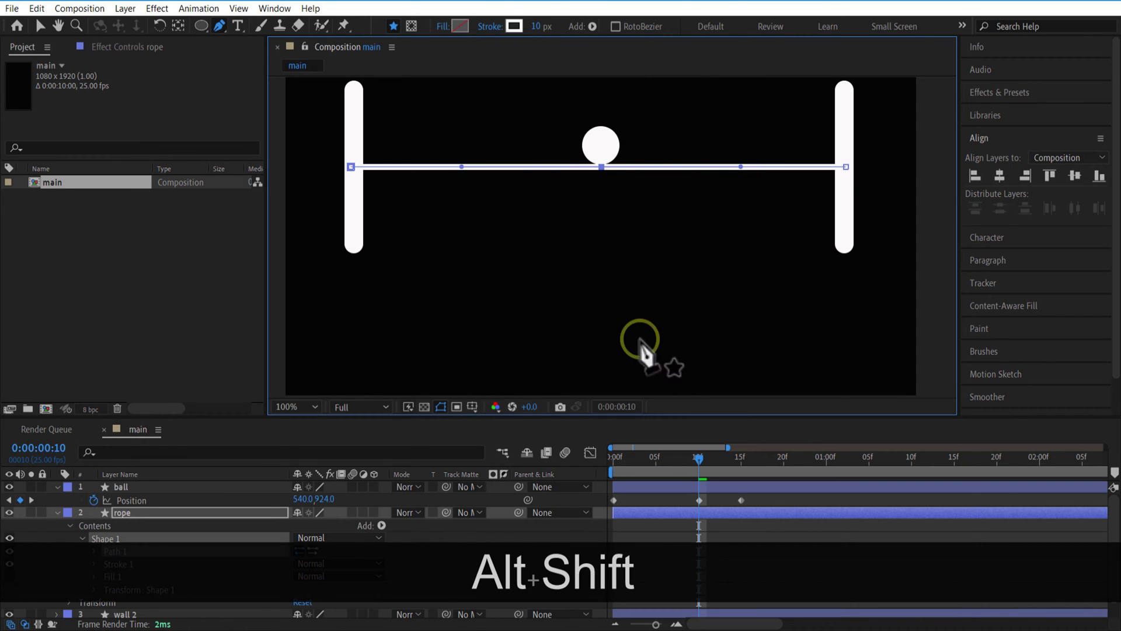
pyautogui.scroll(-1, 688, 508)
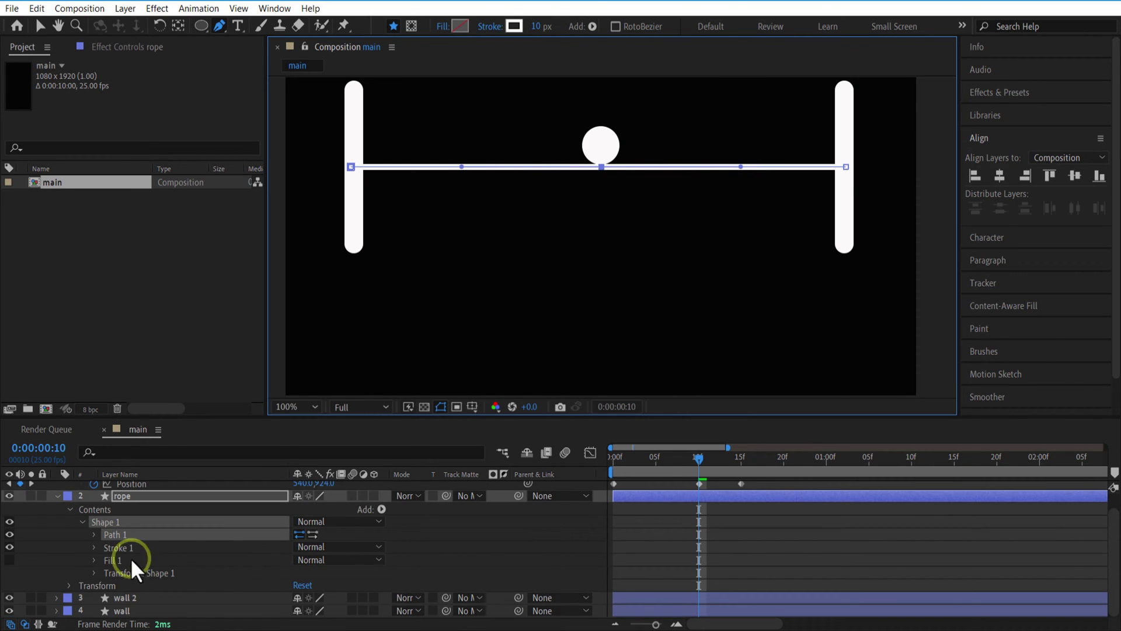
# Keyframe the rope path and drag its middle point down into a V at frame 15
pyautogui.click(93, 533)
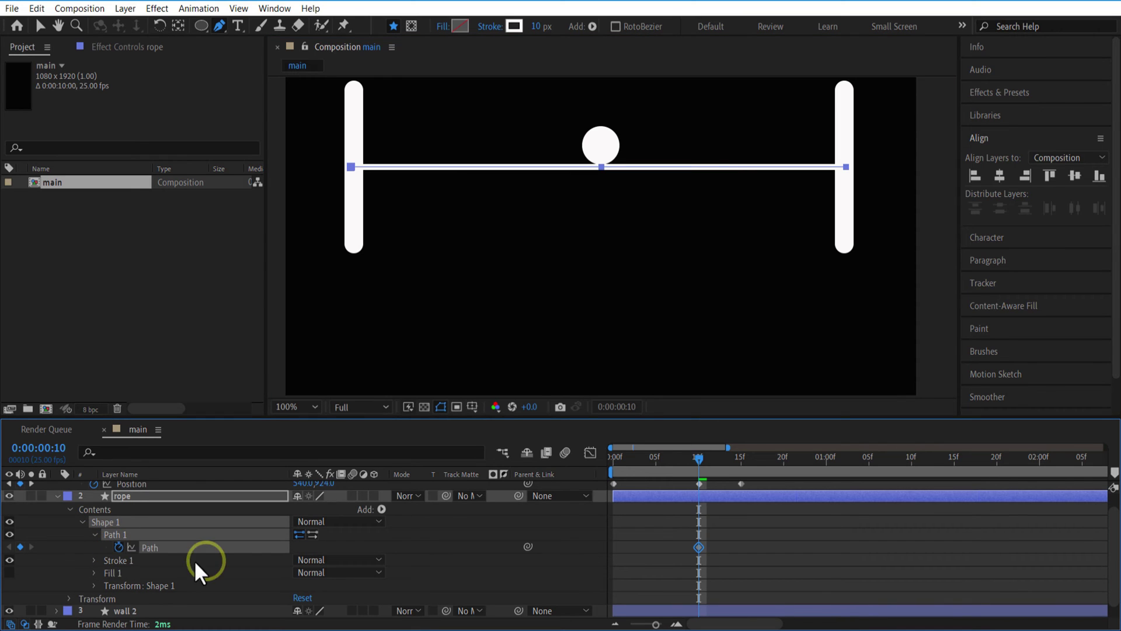
pyautogui.moveTo(699, 459); pyautogui.dragTo(740, 461)
pyautogui.press('v')
pyautogui.click(602, 166)
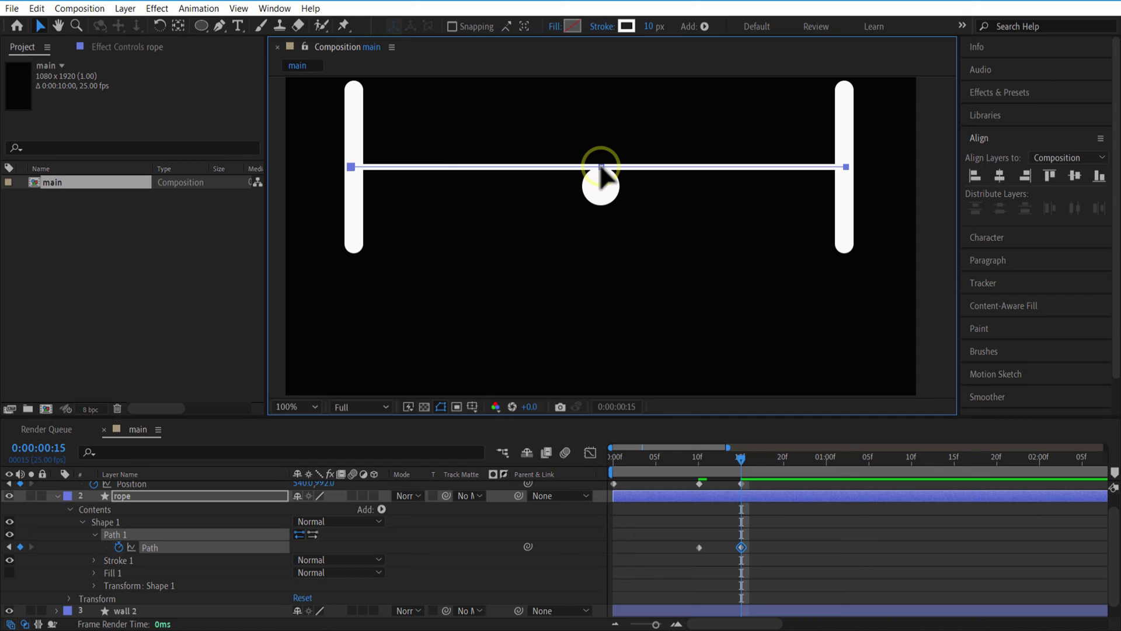
pyautogui.moveTo(601, 167); pyautogui.dragTo(603, 207)
pyautogui.moveTo(705, 460); pyautogui.dragTo(739, 542)
pyautogui.scroll(1, 739, 543)
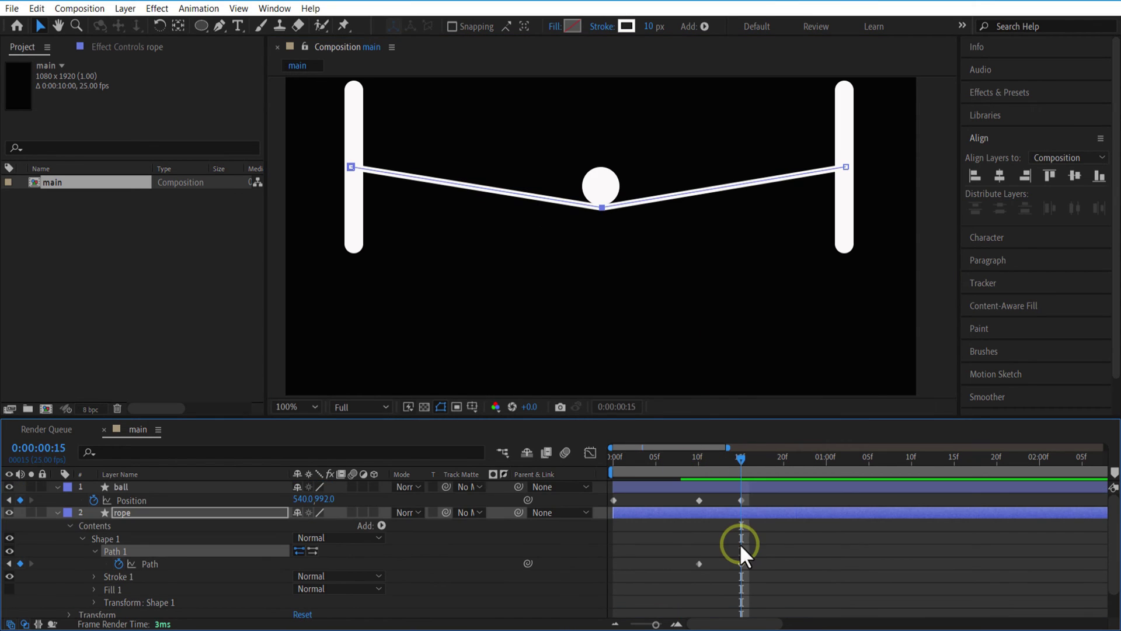
pyautogui.click(699, 500)
# Copy the ball's frame-10 position and the rope's straight path to frame 20
pyautogui.hotkey('ctrl', 'c')
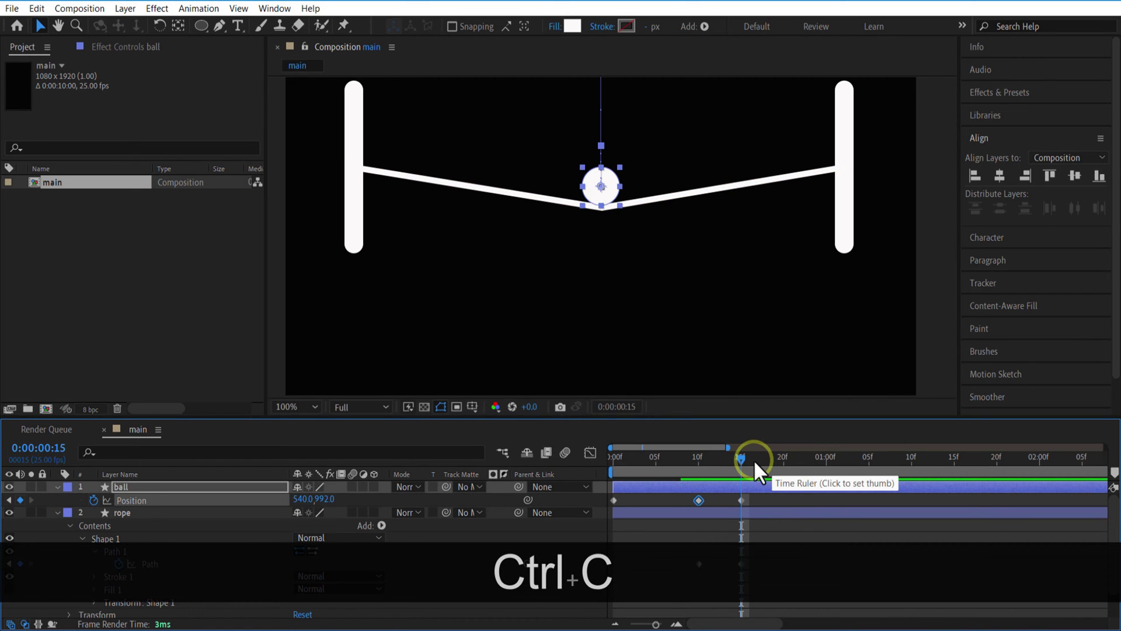
pyautogui.moveTo(769, 459); pyautogui.dragTo(785, 461)
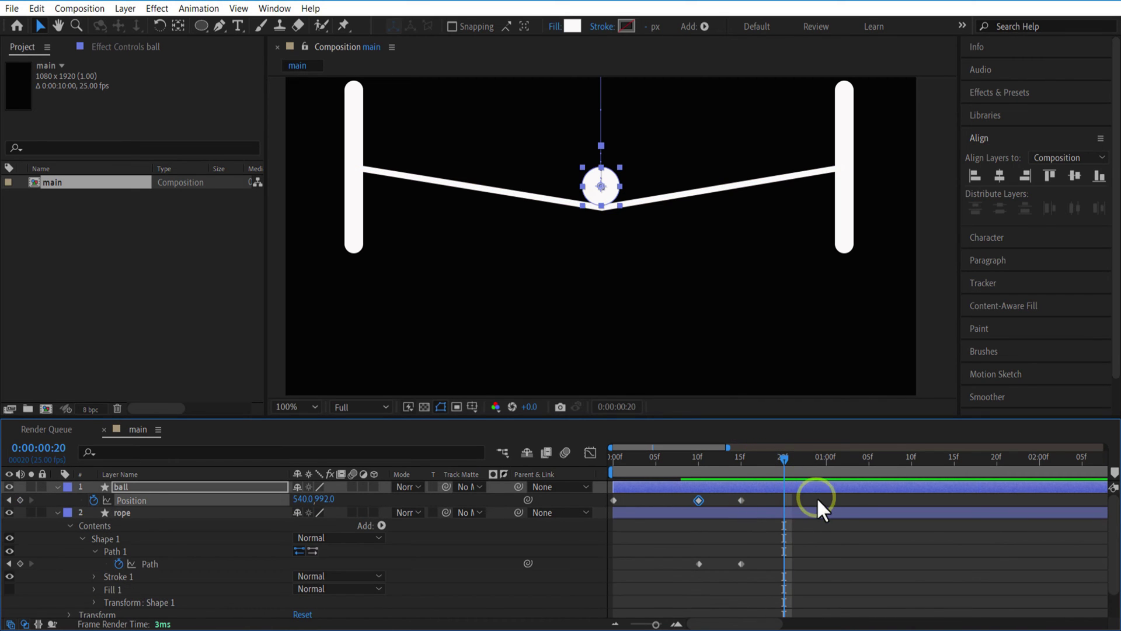
pyautogui.hotkey('ctrl', 'v')
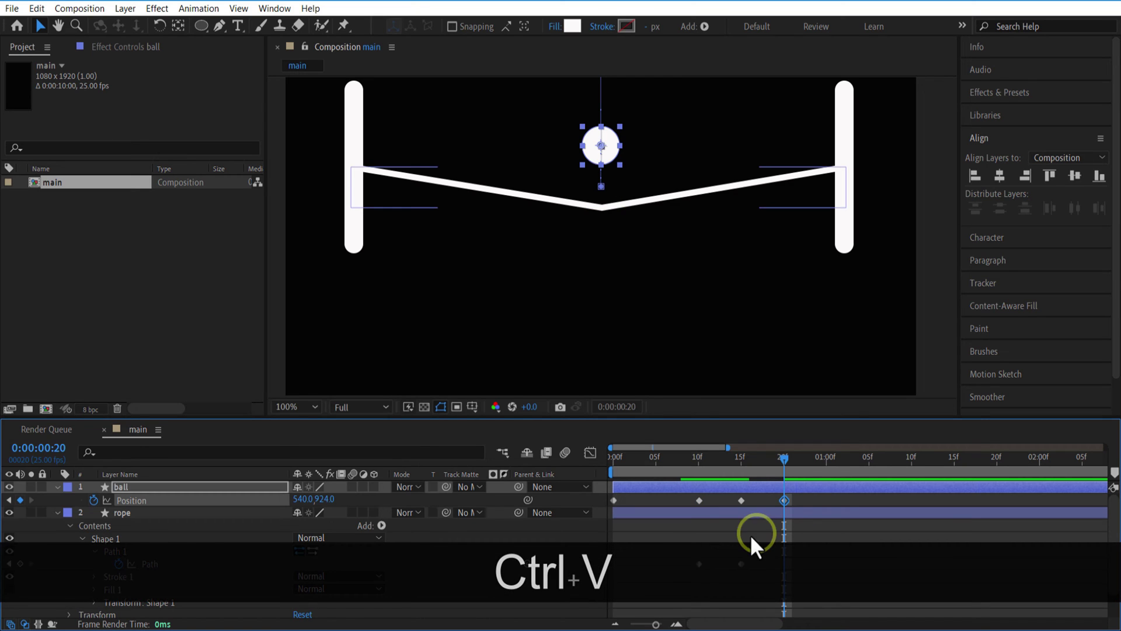
pyautogui.click(698, 563)
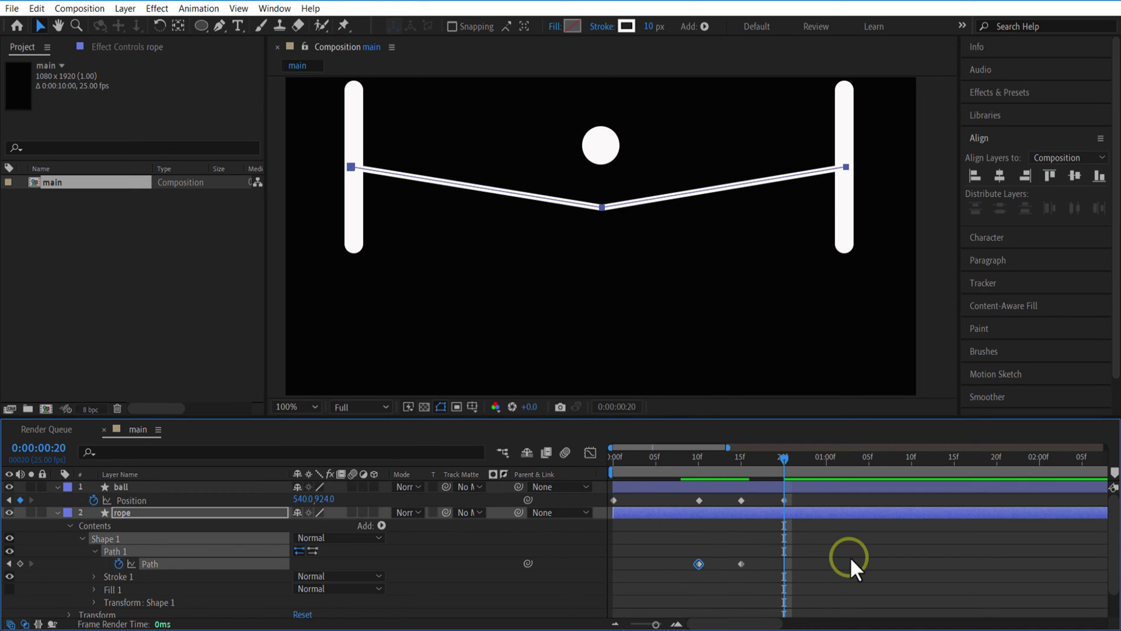
pyautogui.hotkey('ctrl', 'c')
pyautogui.hotkey('ctrl', 'v')
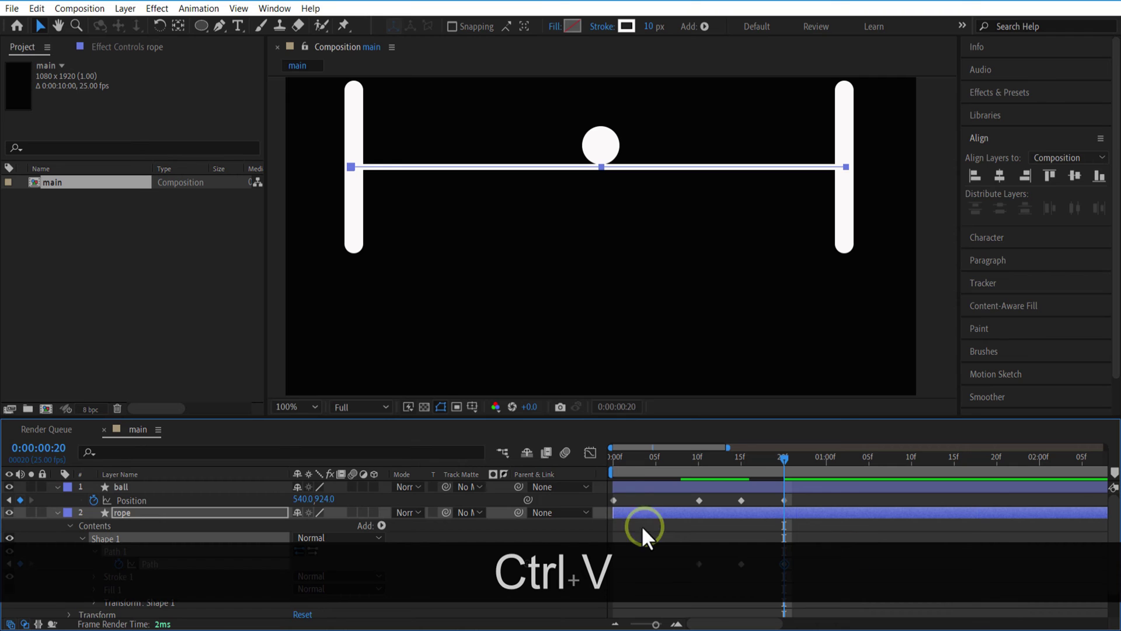
# Paste the ball's starting position (540,332) at 1:05
pyautogui.click(613, 499)
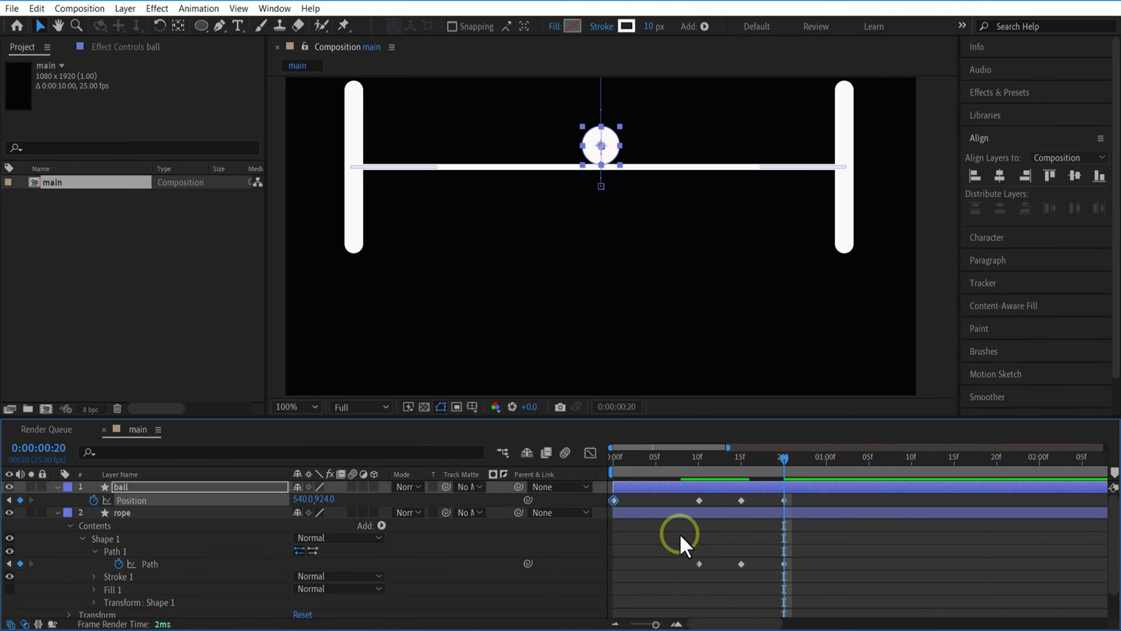
pyautogui.hotkey('ctrl', 'c')
pyautogui.moveTo(783, 456); pyautogui.dragTo(871, 468)
pyautogui.hotkey('ctrl', 'v')
pyautogui.click(903, 563)
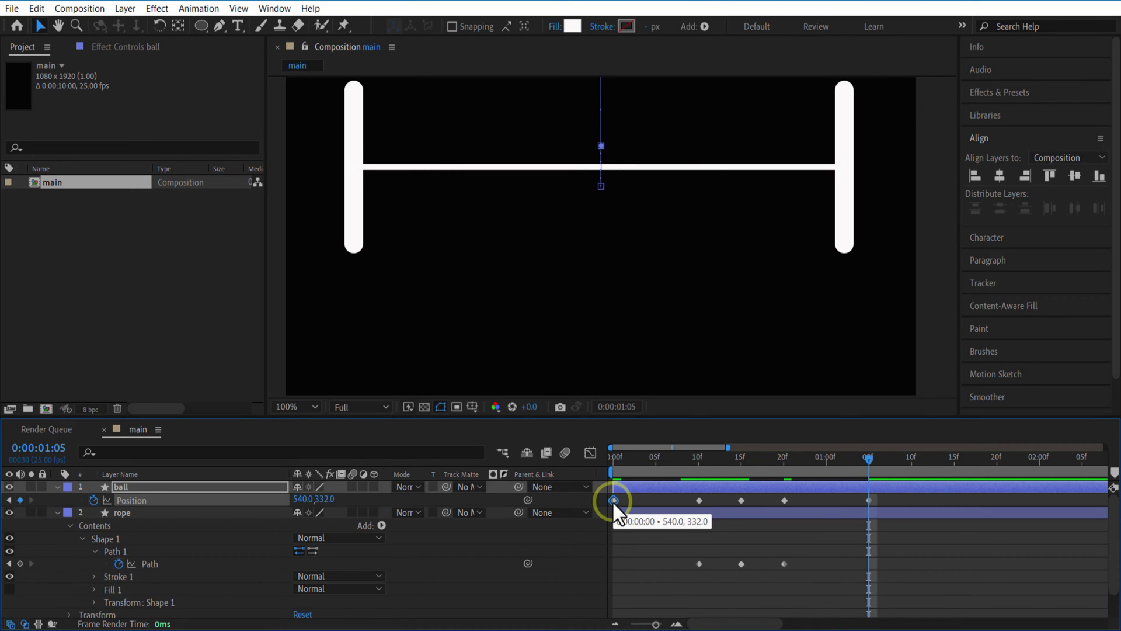
# Apply Easy Ease to the ball's Position keyframes at 0f and 1:05
pyautogui.rightClick(612, 499)
pyautogui.moveTo(671, 490)
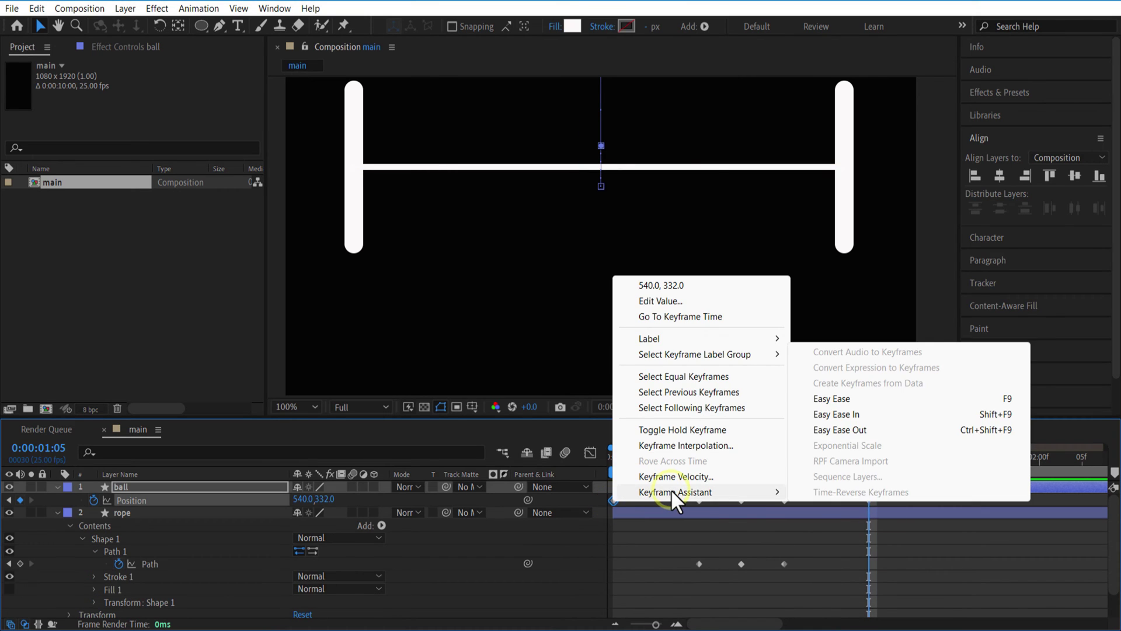
pyautogui.click(843, 402)
pyautogui.rightClick(868, 501)
pyautogui.moveTo(911, 559)
pyautogui.click(759, 400)
# In the speed graph, stretch both keyframes' ease influence to 100%
pyautogui.click(576, 456)
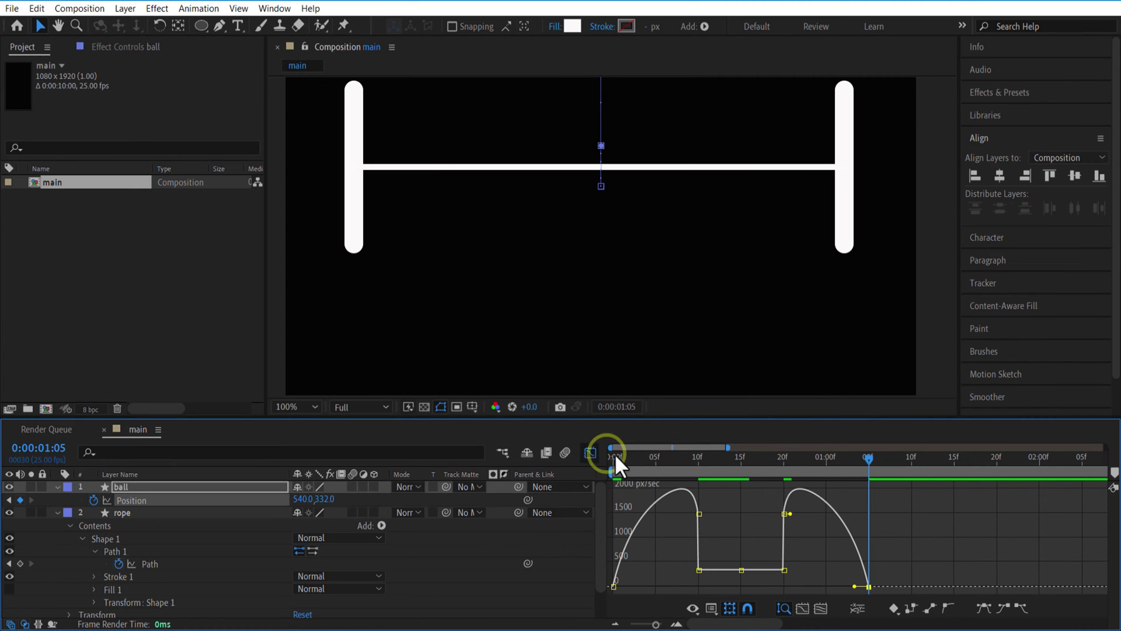
pyautogui.rightClick(931, 537)
pyautogui.click(926, 516)
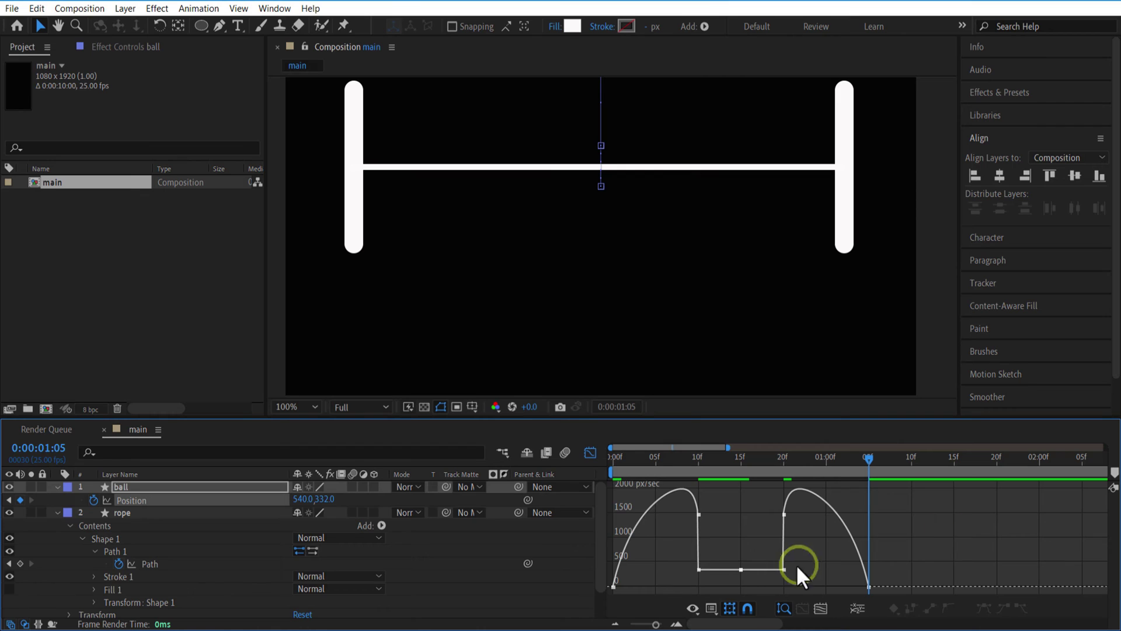
pyautogui.click(616, 584)
pyautogui.moveTo(623, 586); pyautogui.dragTo(746, 585)
pyautogui.moveTo(866, 586); pyautogui.dragTo(806, 587)
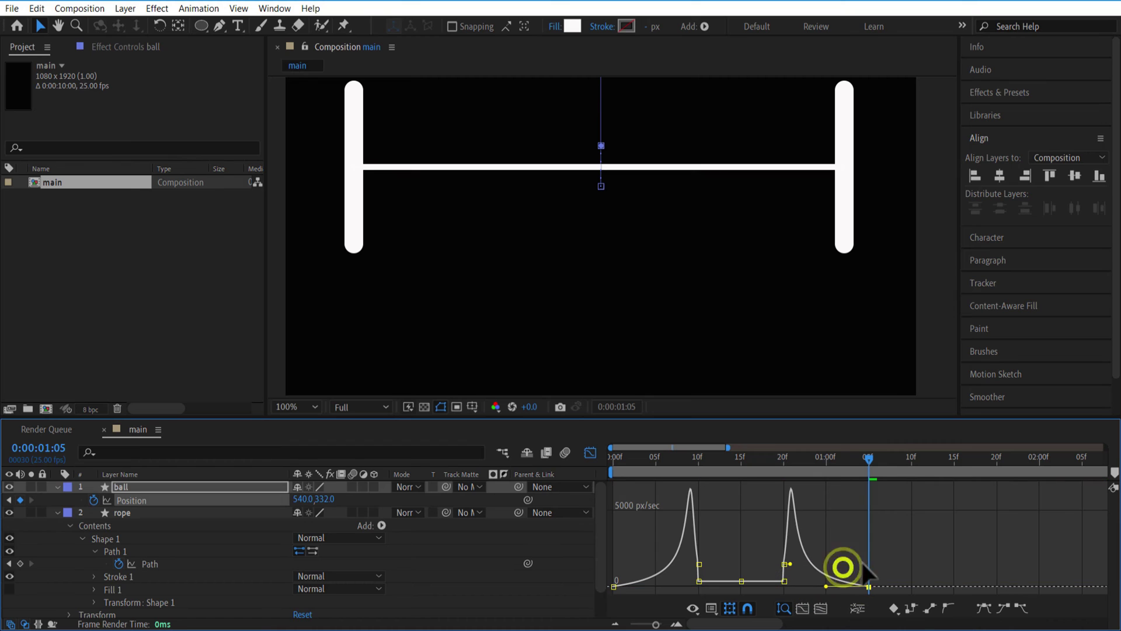
# Return to the keyframe timeline at the comp start with the viewer at 25%
pyautogui.click(590, 453)
pyautogui.click(610, 461)
pyautogui.click(296, 407)
pyautogui.click(305, 253)
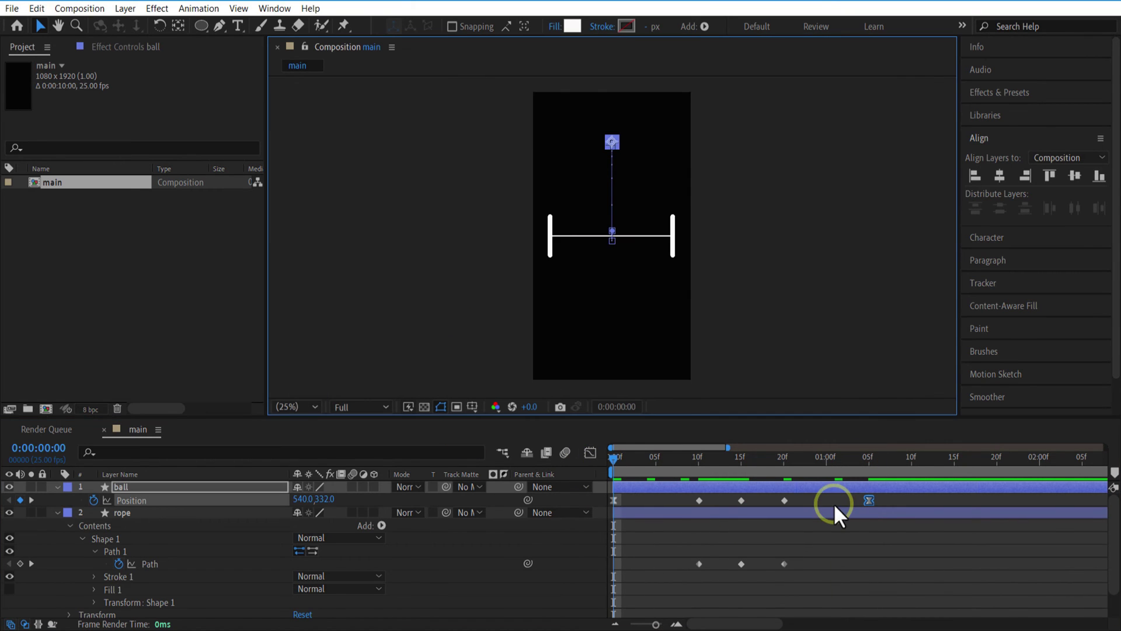
pyautogui.click(892, 563)
# Apply Easy Ease to the ball's and rope's frame-15 keyframes together
pyautogui.press('space')
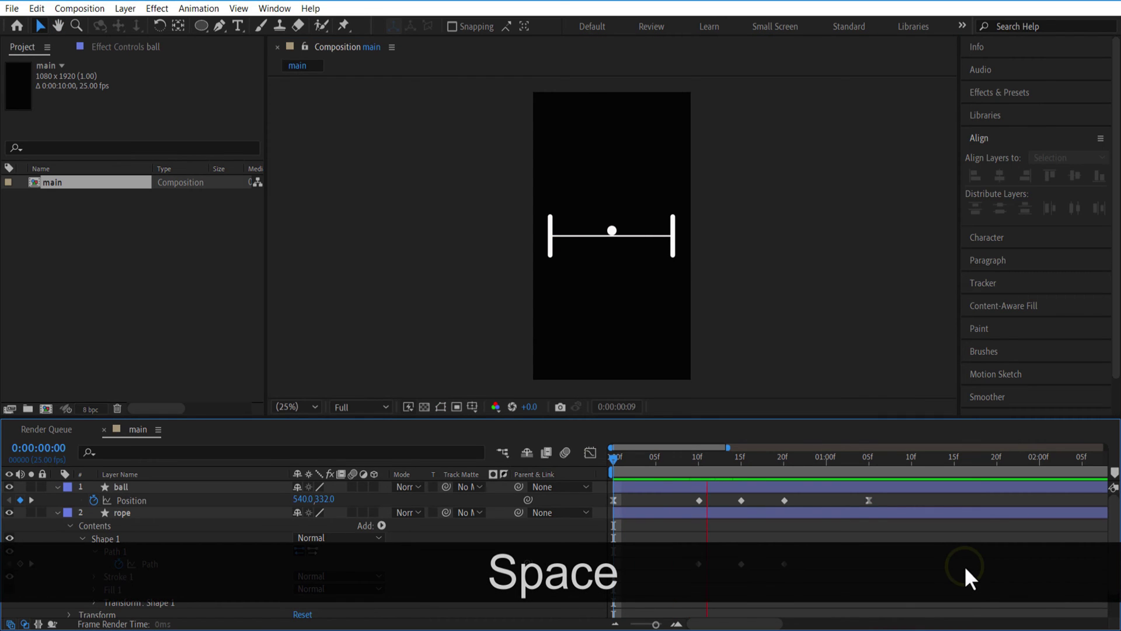
pyautogui.click(742, 486)
pyautogui.click(741, 500)
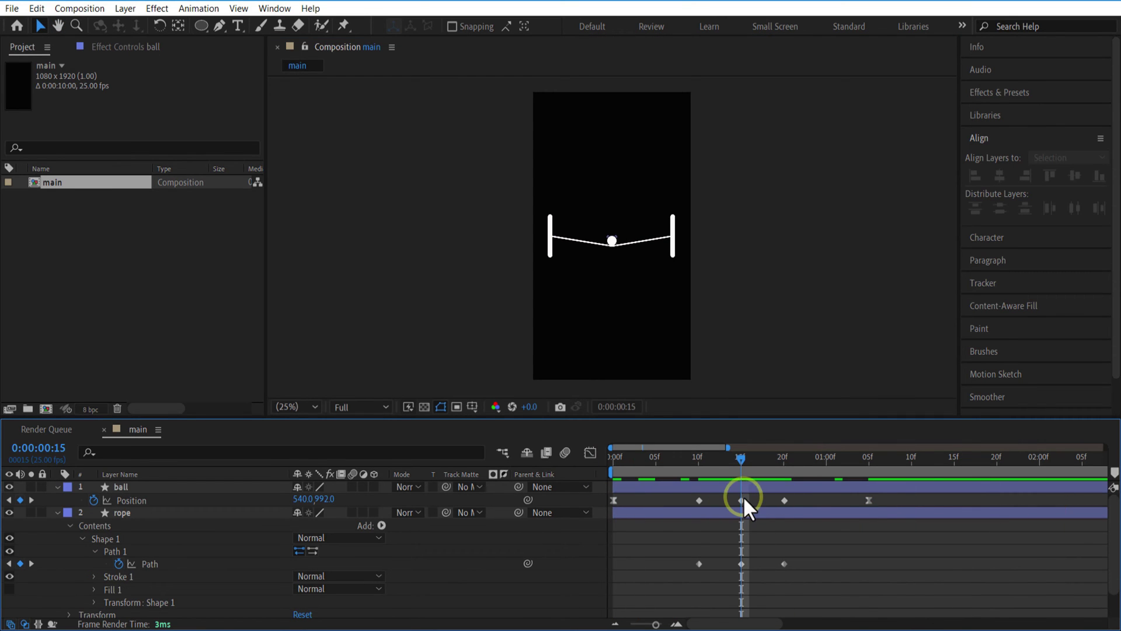
pyautogui.click(720, 496)
pyautogui.moveTo(729, 496); pyautogui.dragTo(749, 563)
pyautogui.rightClick(741, 563)
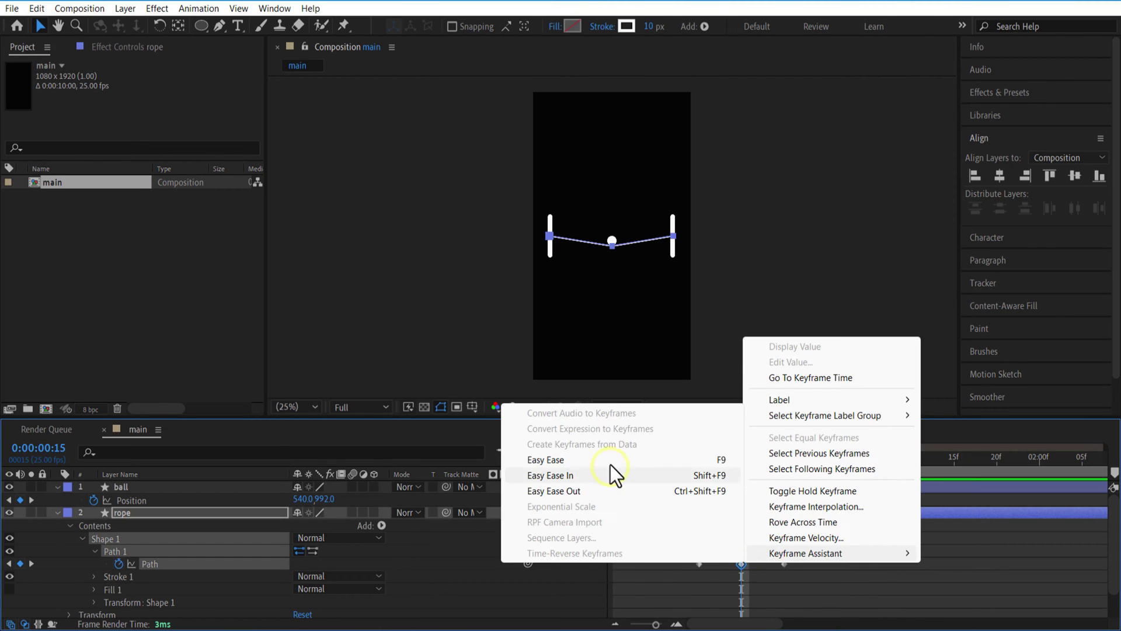
pyautogui.click(611, 459)
# Raise the ball's Position ease influence around frame 15 to about 75% in the speed graph
pyautogui.click(736, 498)
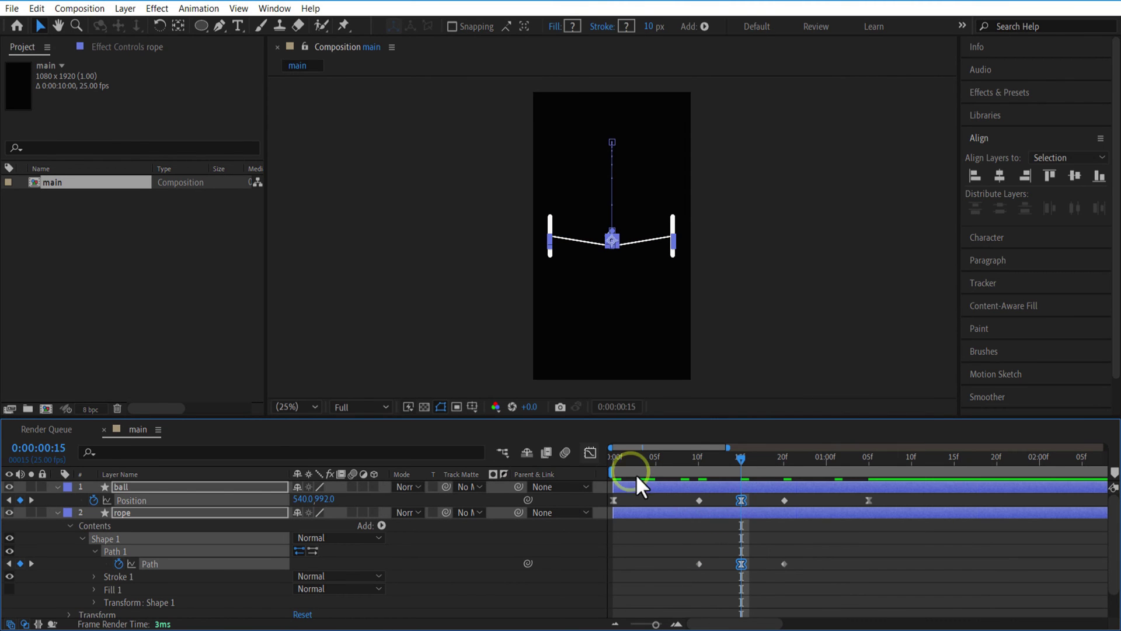
pyautogui.click(590, 452)
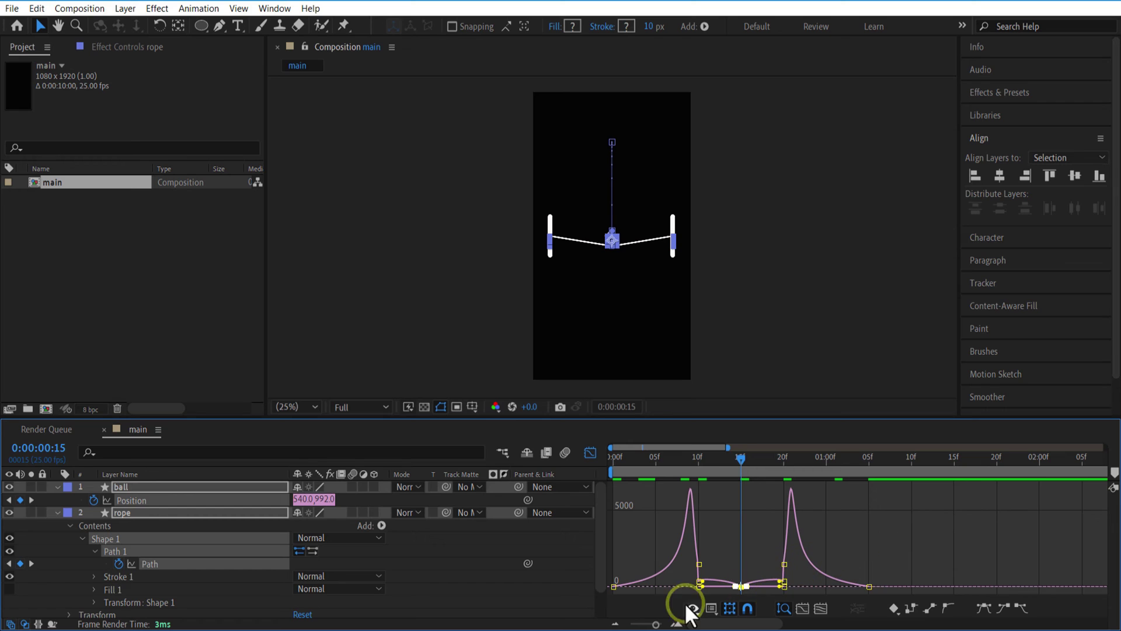
pyautogui.moveTo(655, 624); pyautogui.dragTo(661, 624)
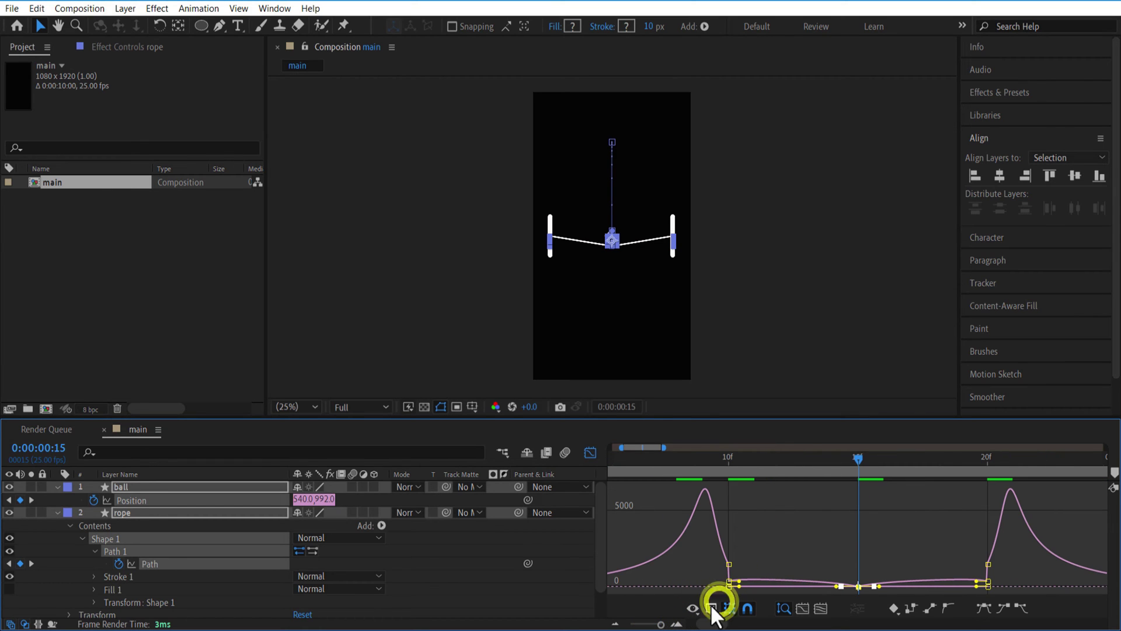
pyautogui.moveTo(836, 552); pyautogui.dragTo(862, 596)
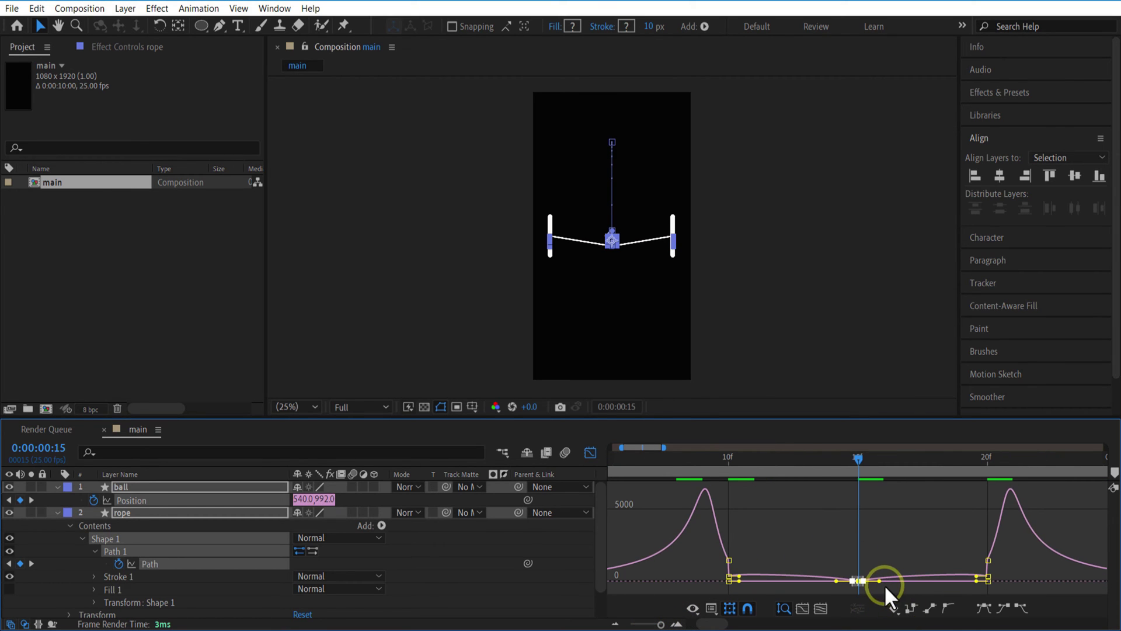
pyautogui.moveTo(878, 580); pyautogui.dragTo(976, 596)
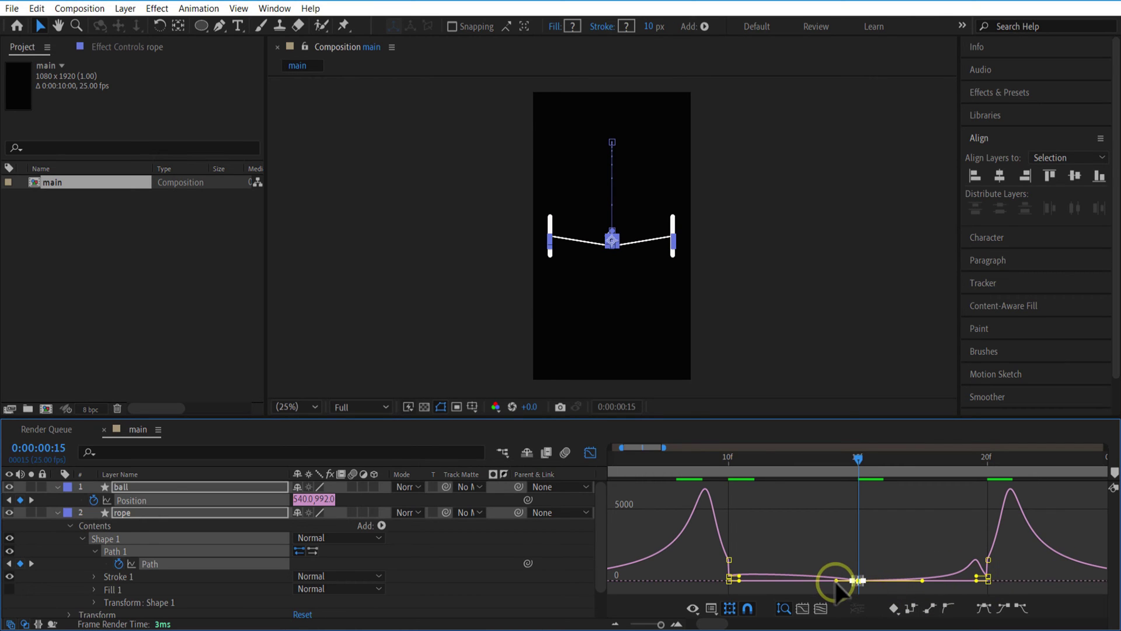
pyautogui.moveTo(836, 581); pyautogui.dragTo(793, 580)
# Zoom the timeline out to all 10 seconds and preview the eased bounce from the start
pyautogui.click(590, 453)
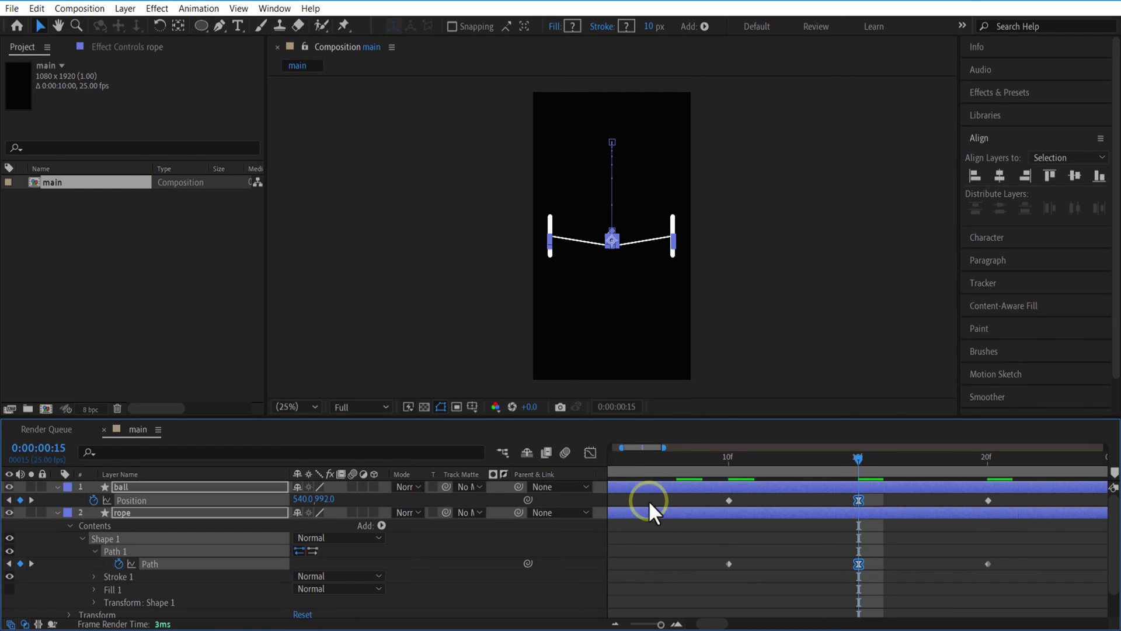
pyautogui.moveTo(658, 623); pyautogui.dragTo(615, 622)
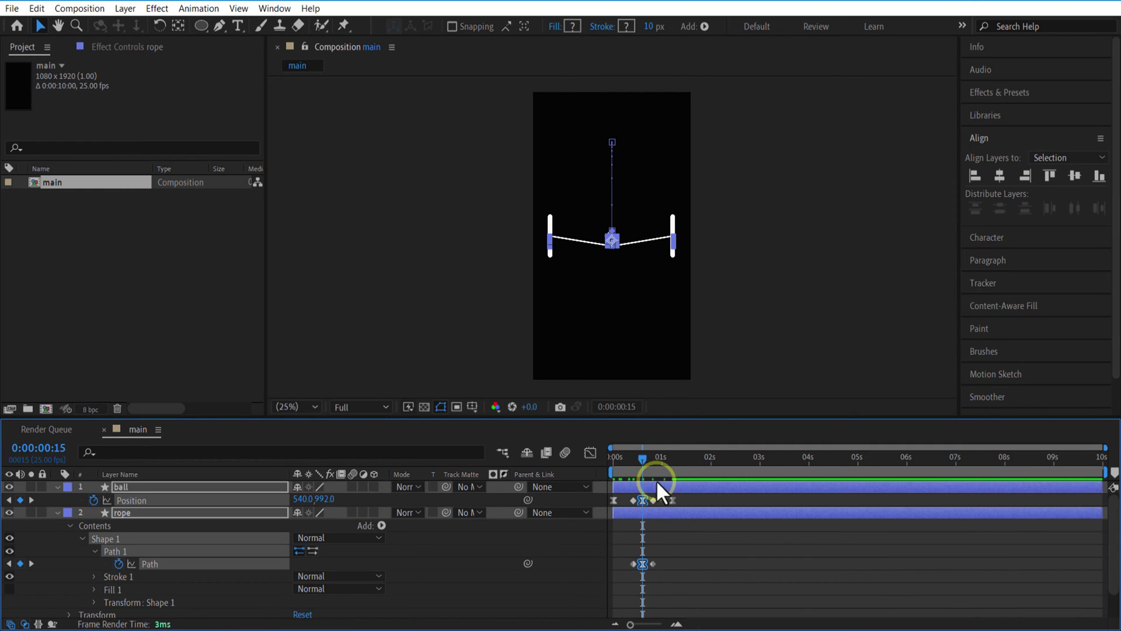
pyautogui.click(612, 458)
pyautogui.press('space')
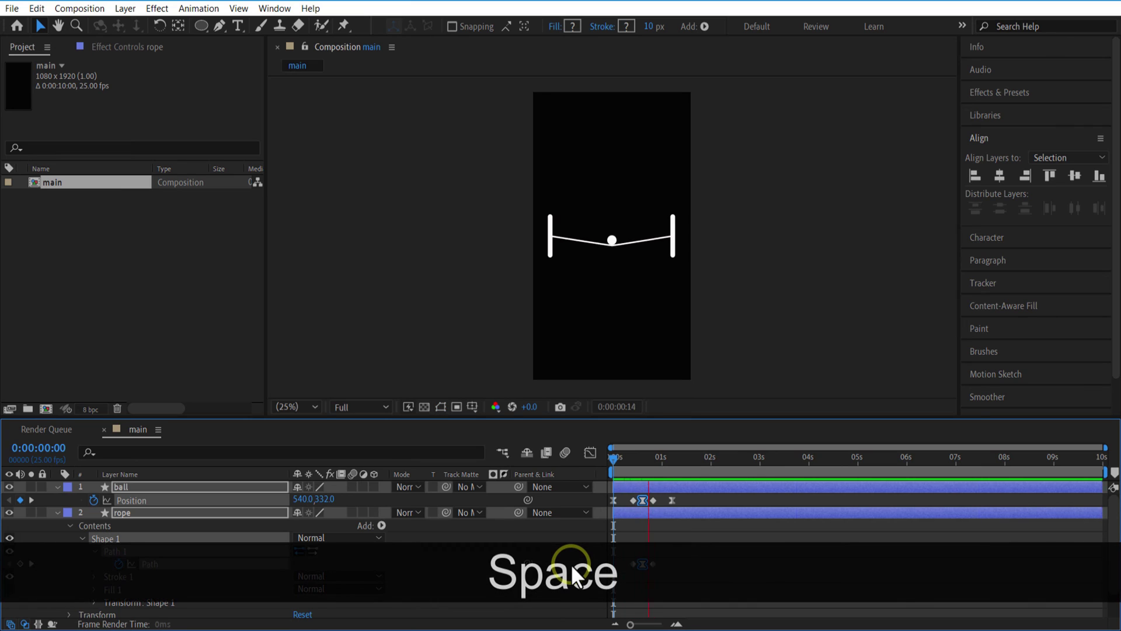
pyautogui.moveTo(612, 463); pyautogui.dragTo(668, 478)
# Add a loopOut() expression to the ball layer's Position and preview the repeating bounce
pyautogui.click(428, 562)
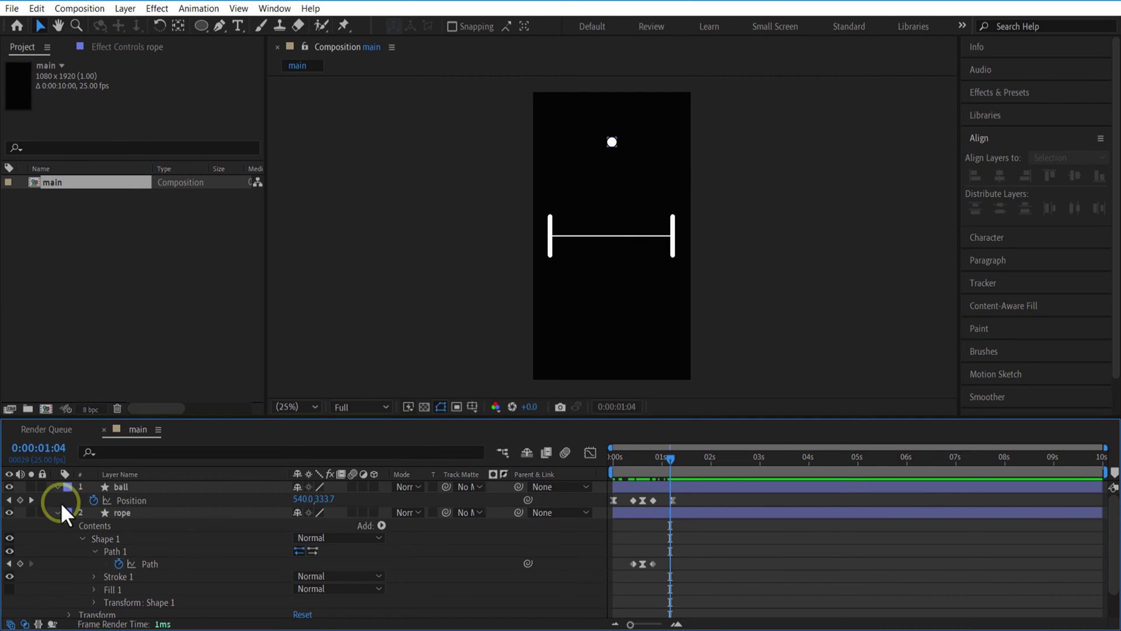
pyautogui.click(144, 486)
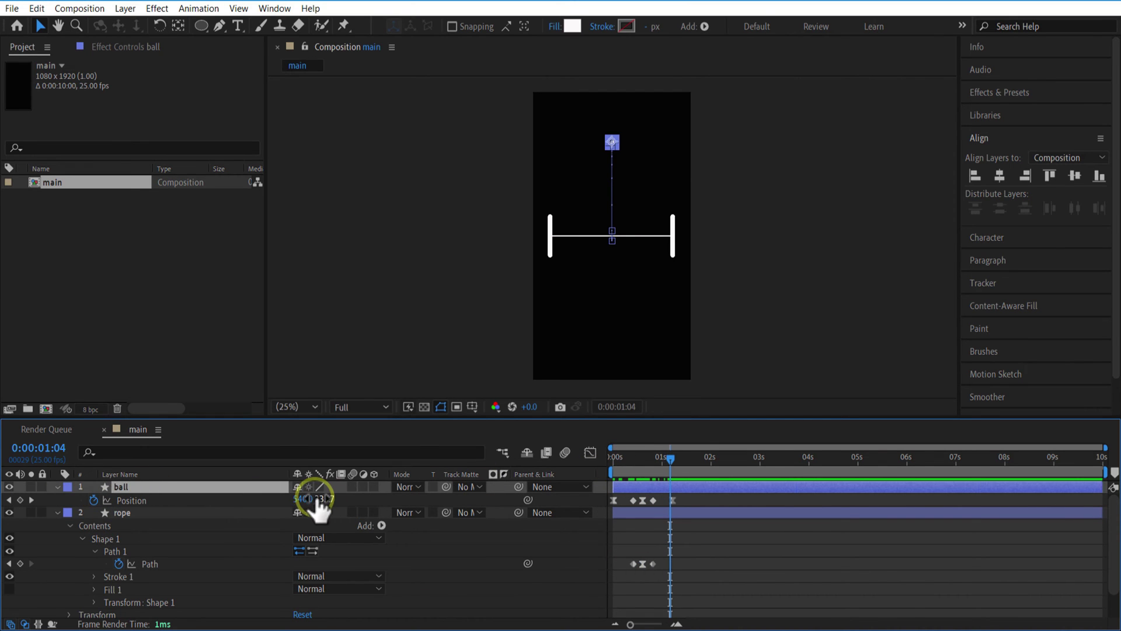
pyautogui.keyDown('alt'); pyautogui.click(92, 498); pyautogui.keyUp('alt')
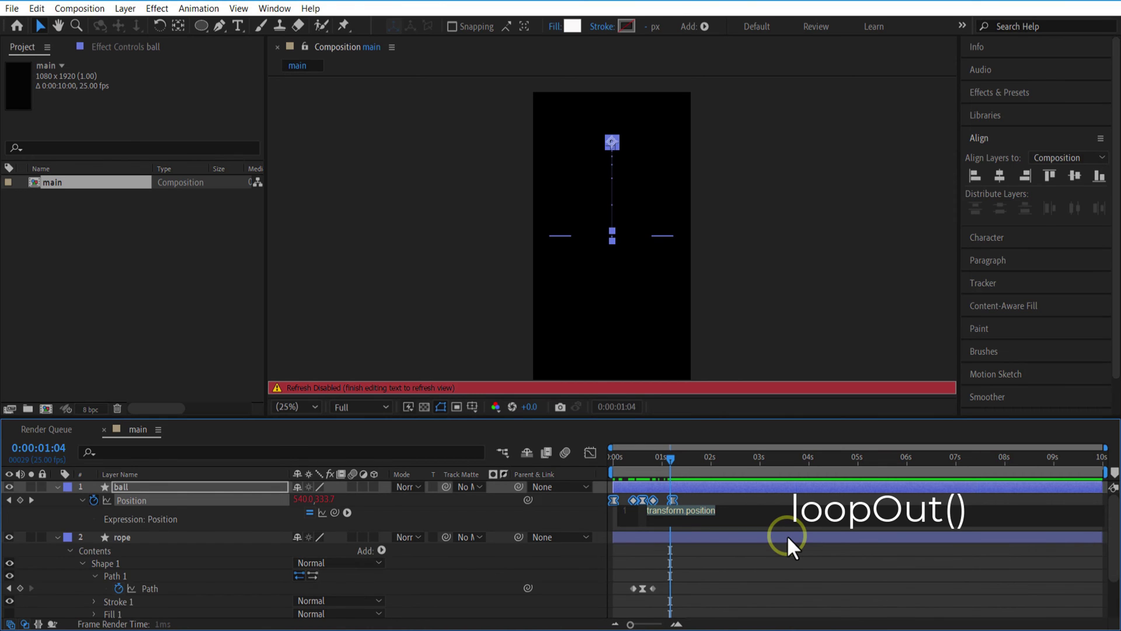
pyautogui.write('loop')
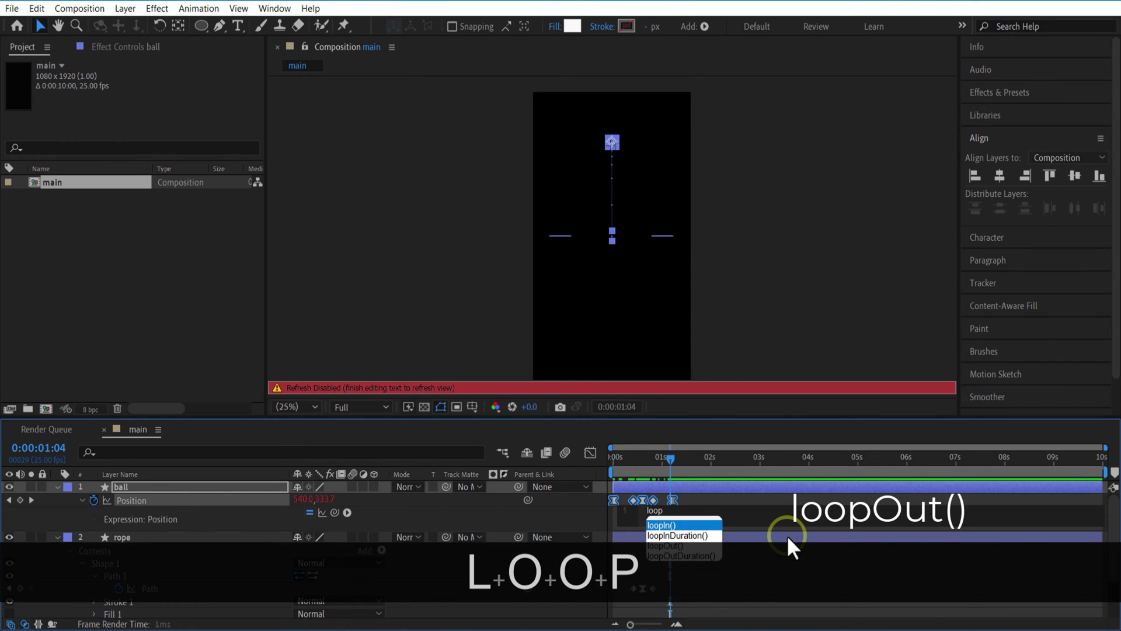
pyautogui.write('out')
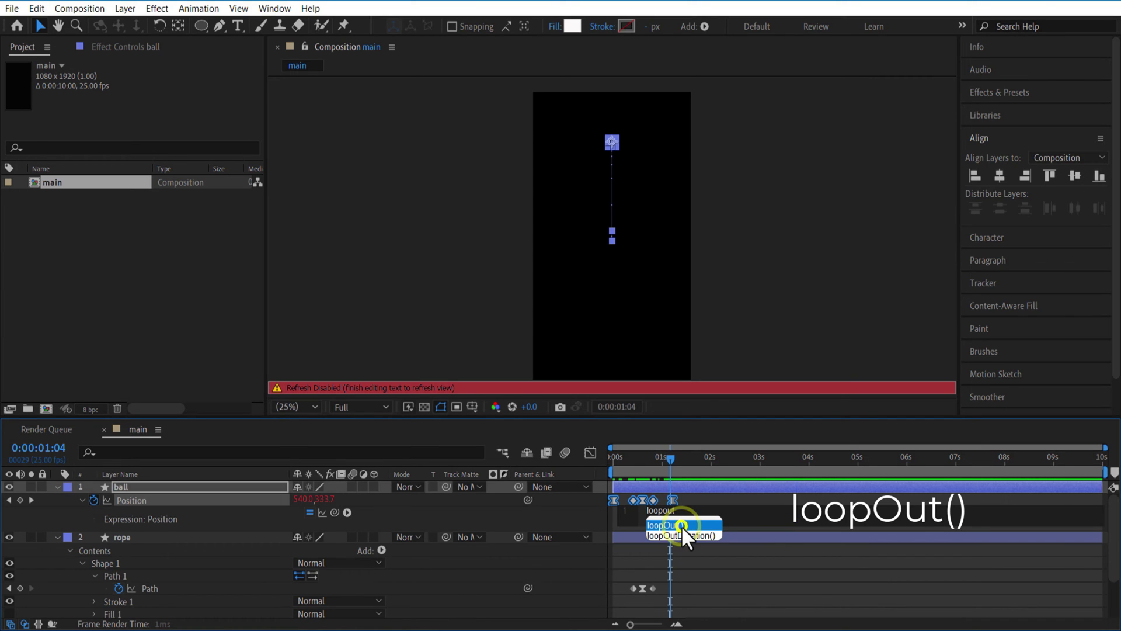
pyautogui.click(681, 524)
pyautogui.click(737, 552)
pyautogui.moveTo(670, 461); pyautogui.dragTo(576, 468)
pyautogui.press('space')
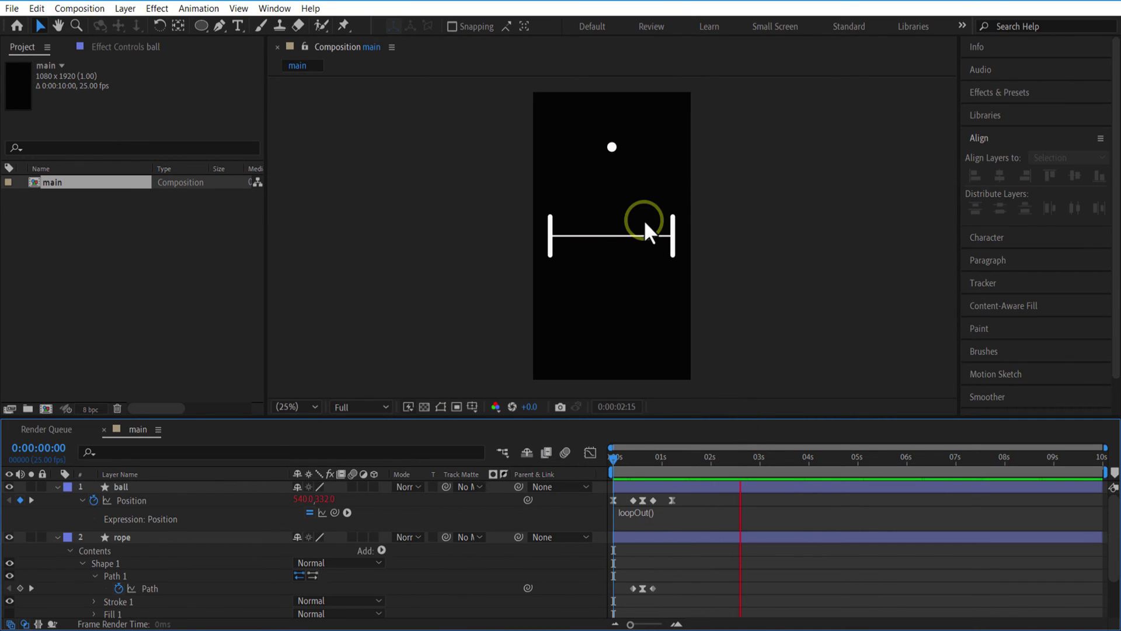
# Delete the rope's Path keyframe at 20f with the viewer at 50%
pyautogui.moveTo(661, 460); pyautogui.dragTo(646, 469)
pyautogui.press('k')
pyautogui.moveTo(632, 623); pyautogui.dragTo(658, 623)
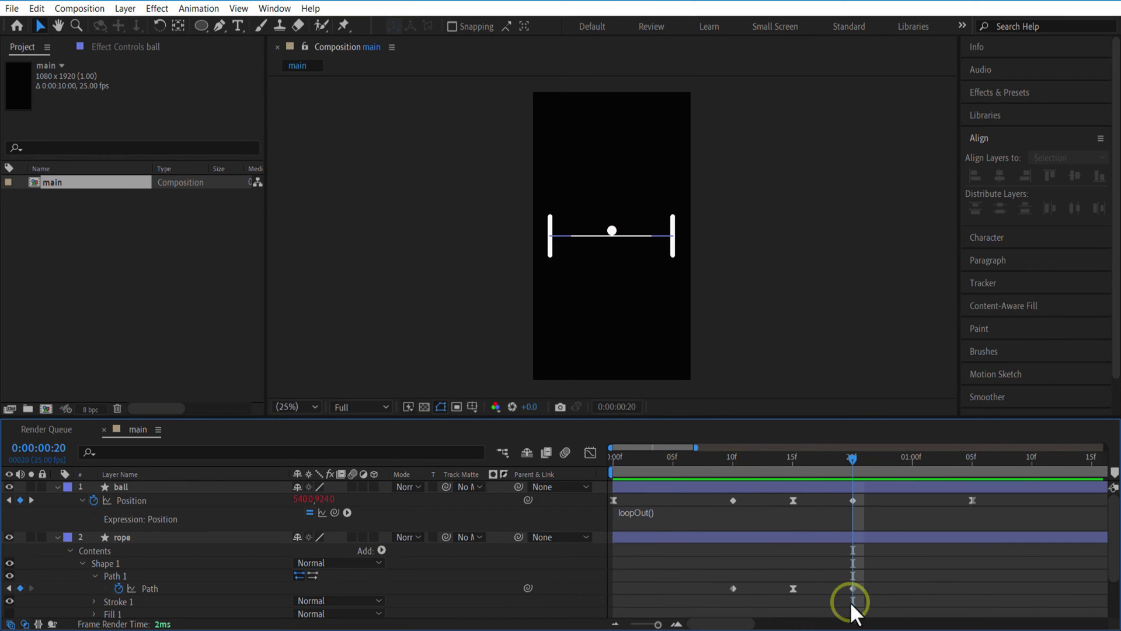
pyautogui.click(852, 587)
pyautogui.press('.')
pyautogui.press('.')
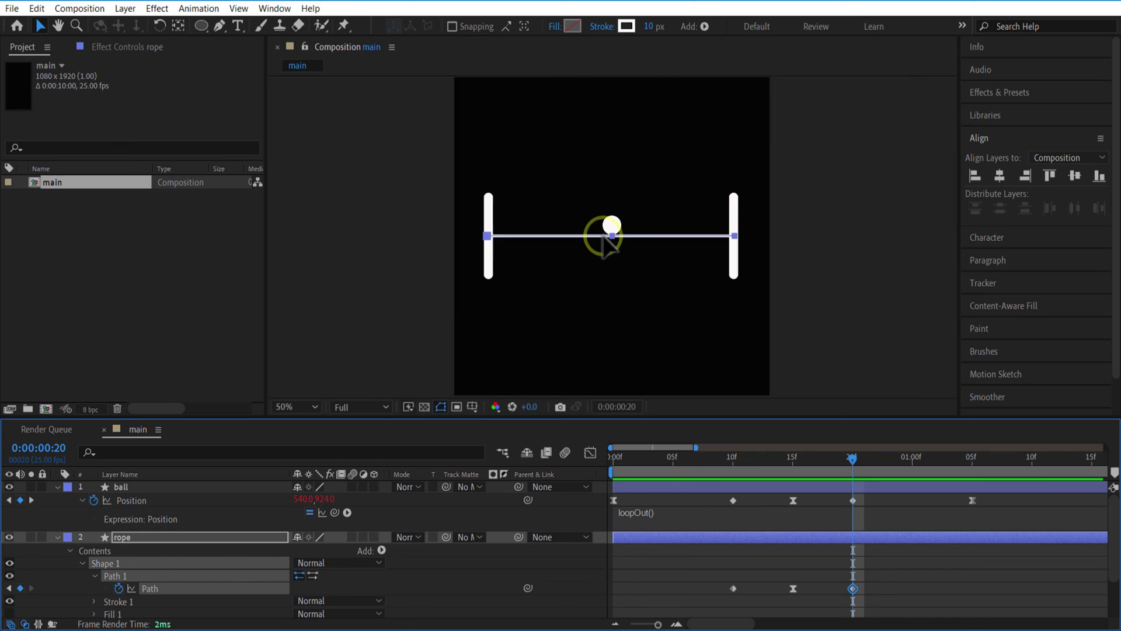
pyautogui.press('Delete')
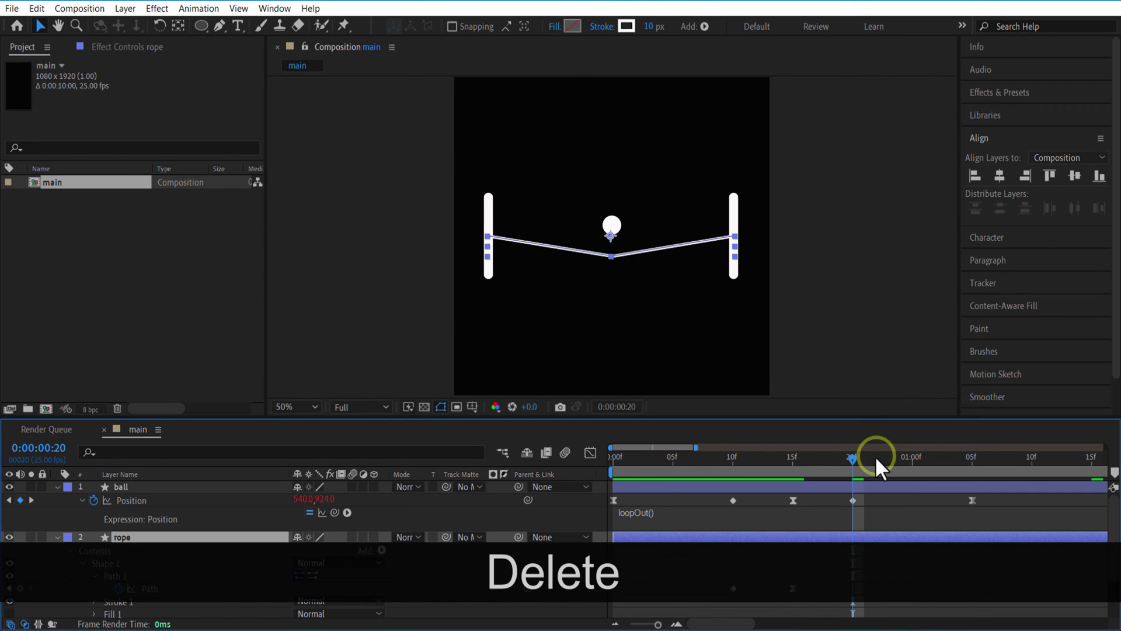
# Lift the rope's middle vertex at 21f, lower it again at 23f, and preview the recoil
pyautogui.click(858, 459)
pyautogui.click(611, 256)
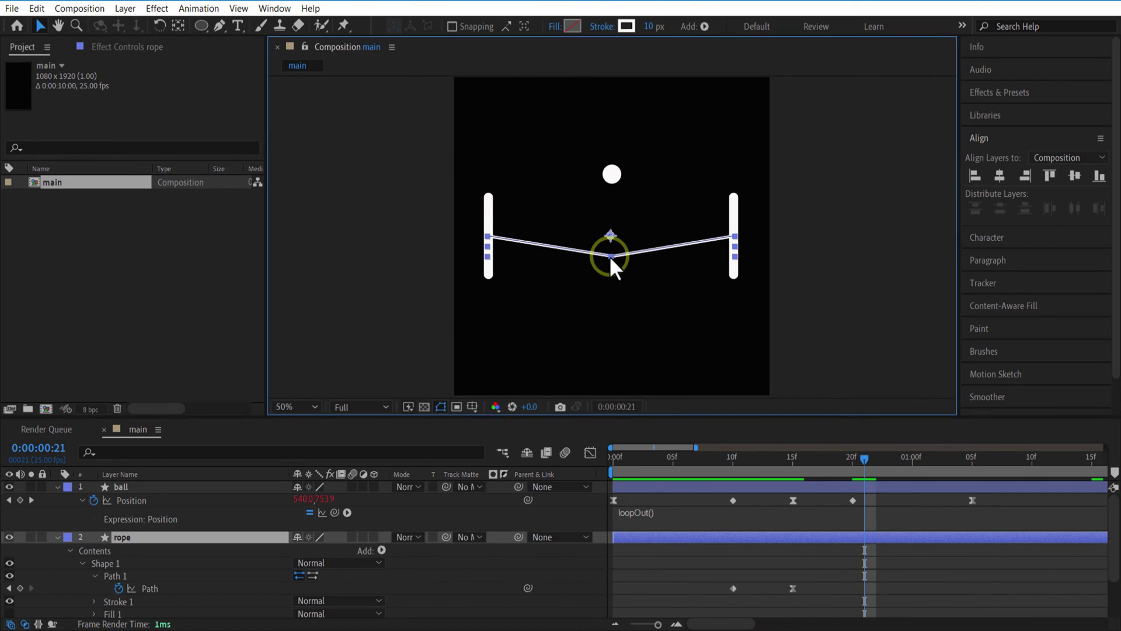
pyautogui.click(219, 25)
pyautogui.moveTo(611, 256); pyautogui.dragTo(609, 211)
pyautogui.moveTo(866, 461); pyautogui.dragTo(886, 468)
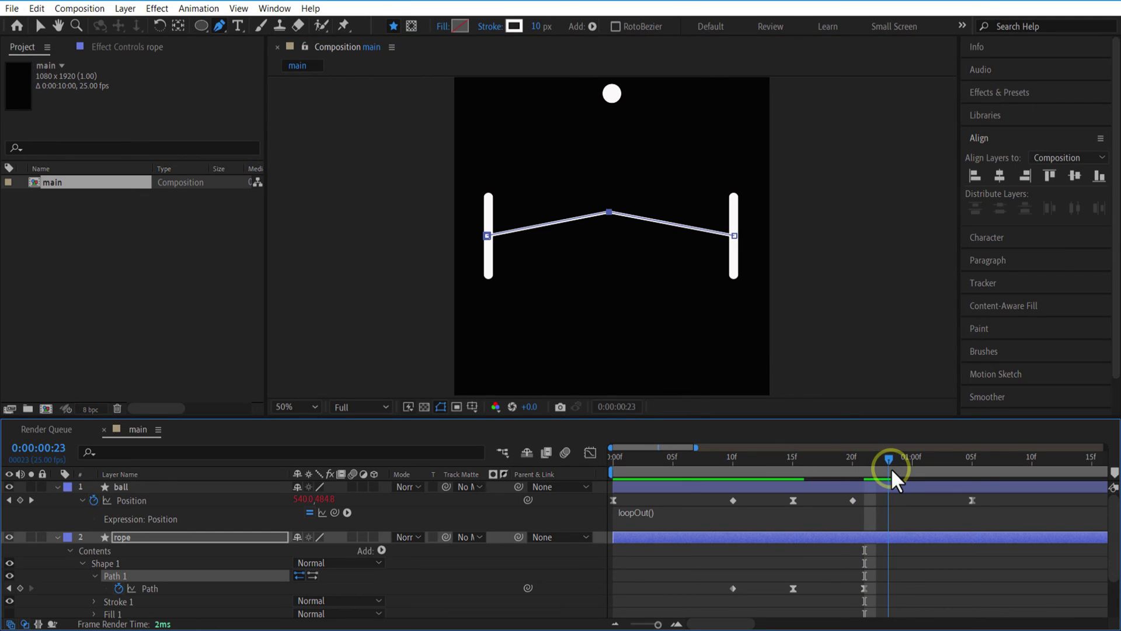
pyautogui.moveTo(609, 211); pyautogui.dragTo(608, 245)
pyautogui.moveTo(889, 458); pyautogui.dragTo(725, 479)
pyautogui.press('space')
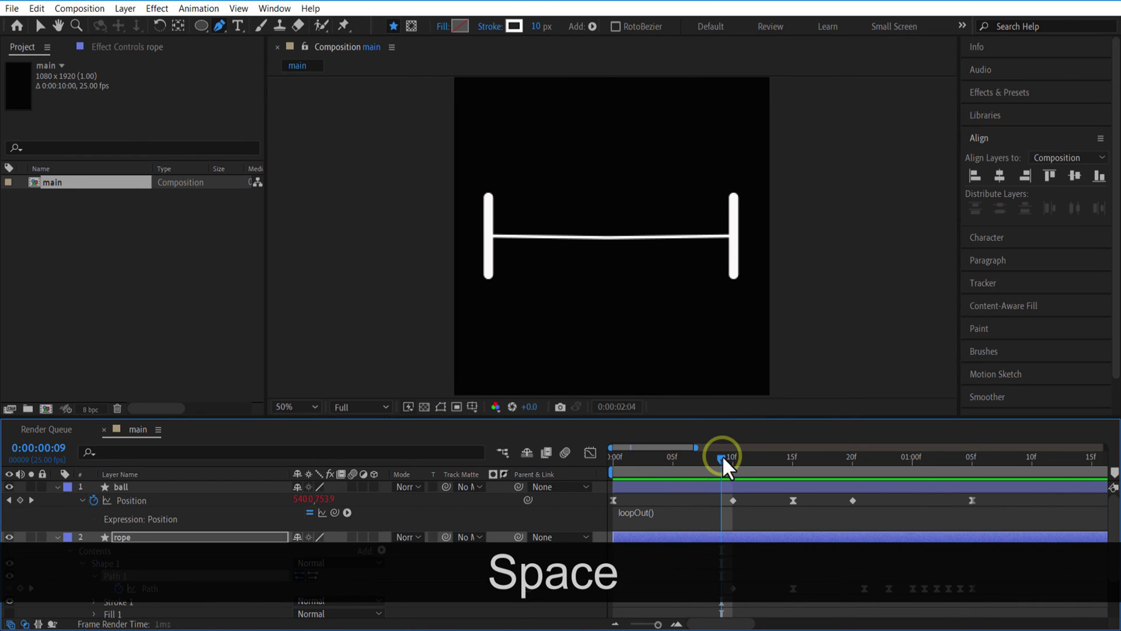
# Select and copy all of the rope's Path wobble keyframes
pyautogui.moveTo(721, 457); pyautogui.dragTo(970, 527)
pyautogui.moveTo(658, 624); pyautogui.dragTo(645, 623)
pyautogui.click(736, 583)
pyautogui.moveTo(736, 583); pyautogui.dragTo(646, 595)
pyautogui.hotkey('ctrl', 'c')
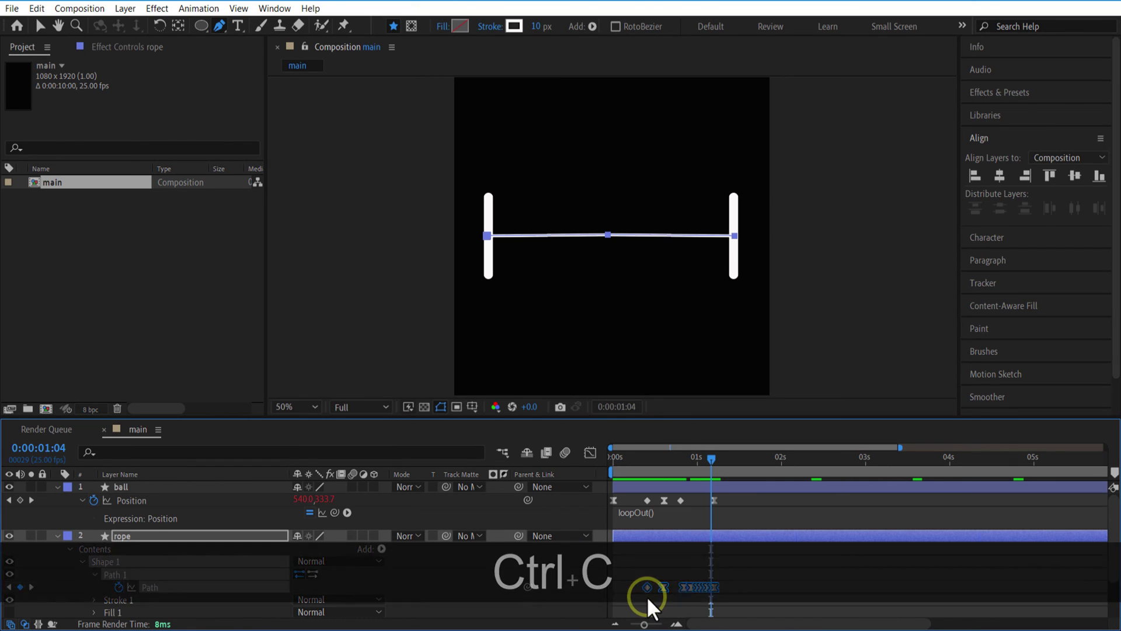
# Paste the wobble keyframes at the next bounce with the viewer set to Fit, and preview
pyautogui.moveTo(710, 458); pyautogui.dragTo(748, 475)
pyautogui.click(299, 405)
pyautogui.click(314, 157)
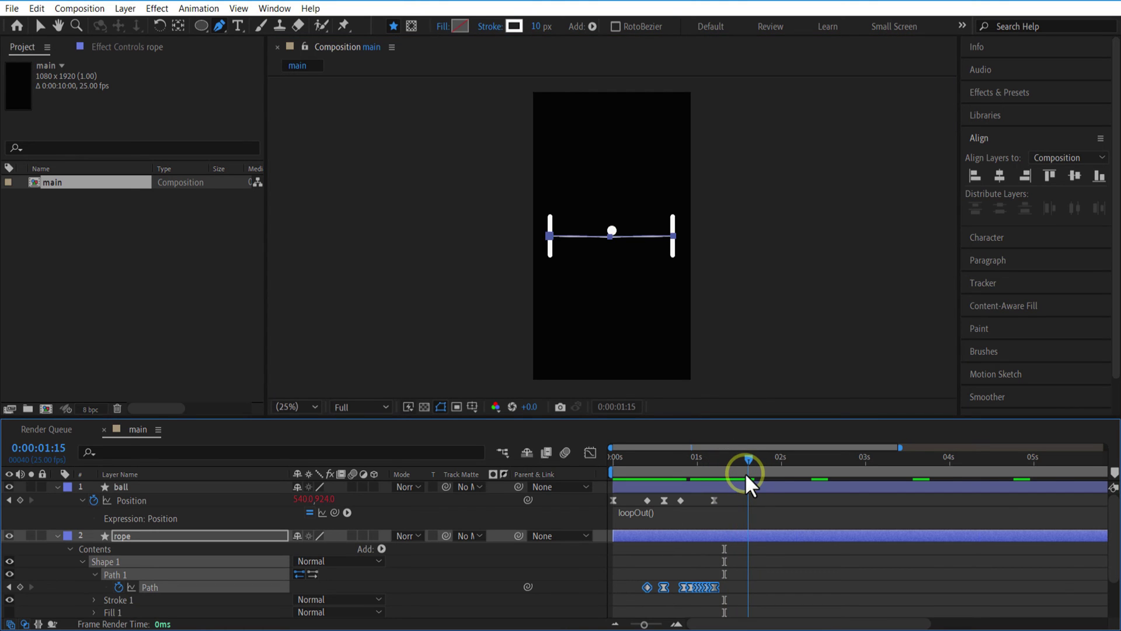
pyautogui.hotkey('ctrl', 'v')
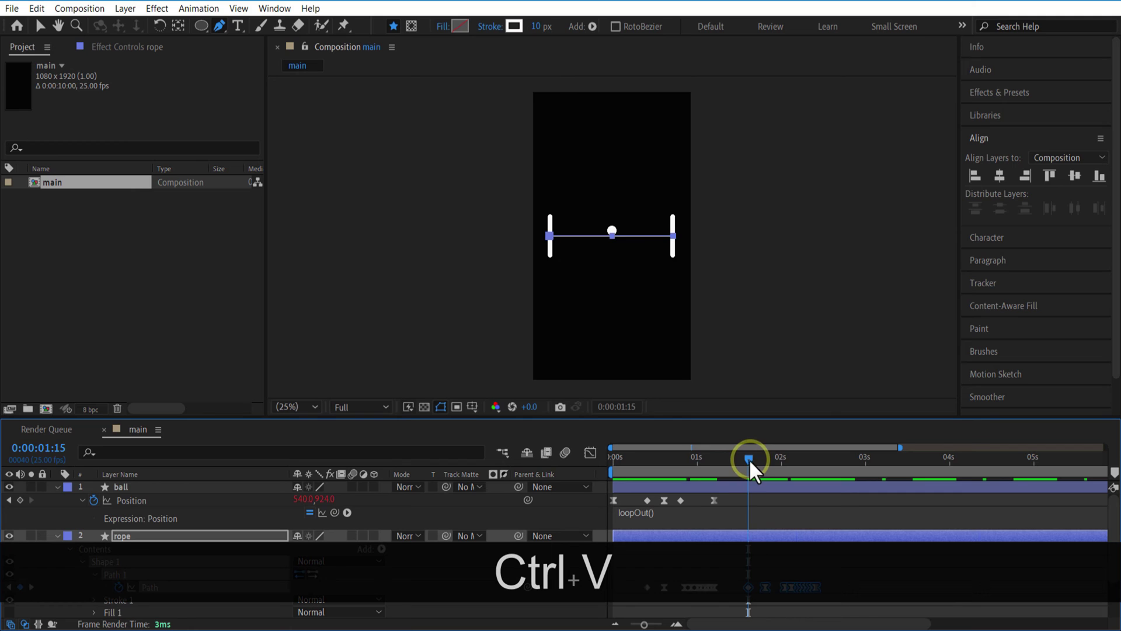
pyautogui.moveTo(709, 461); pyautogui.dragTo(708, 461)
pyautogui.press('space')
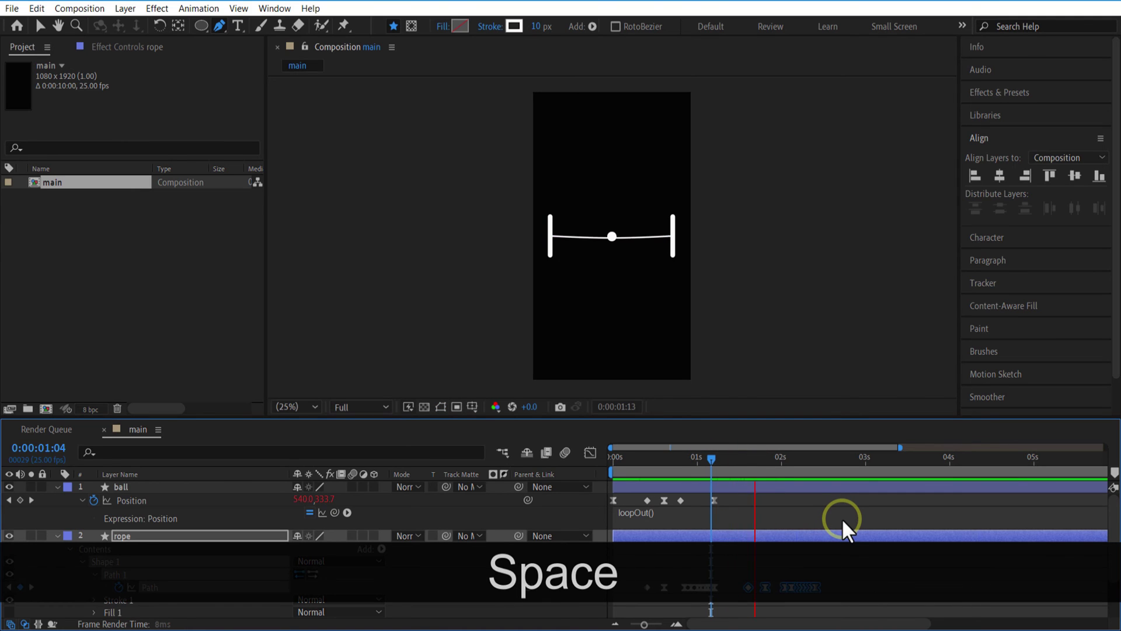
# Paste further wobble copies up to about 9.6 s and preview the full animation
pyautogui.moveTo(712, 458); pyautogui.dragTo(850, 510)
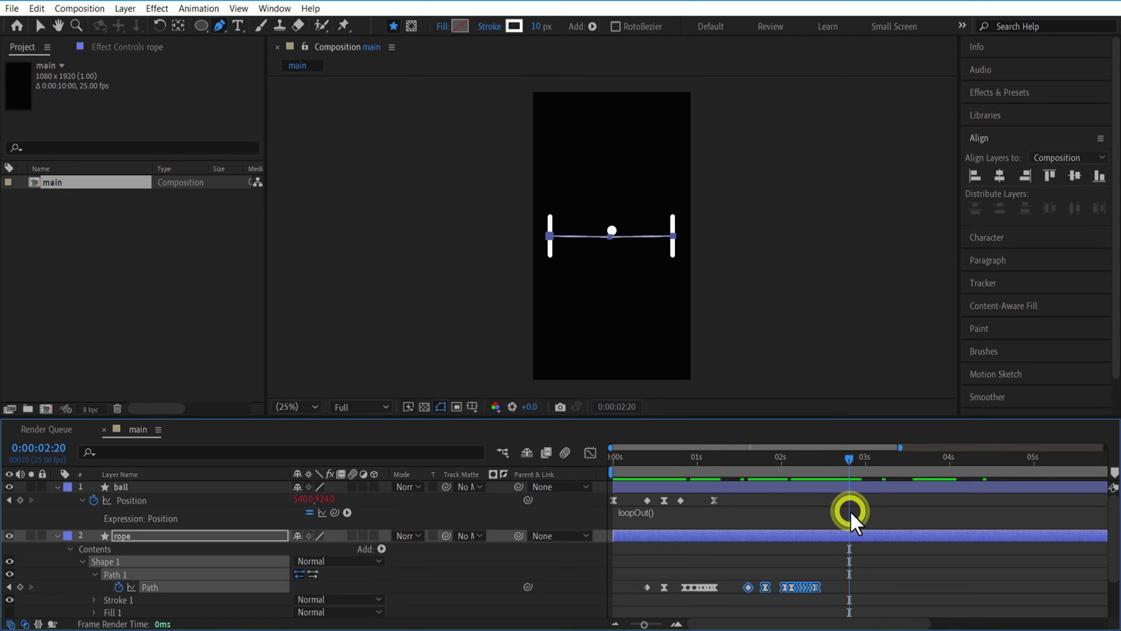
pyautogui.hotkey('ctrl', 'v')
pyautogui.hotkey('ctrl', 'v')
pyautogui.hotkey('ctrl', 'v')
pyautogui.hotkey('ctrl', 'v')
pyautogui.hotkey('ctrl', 'v')
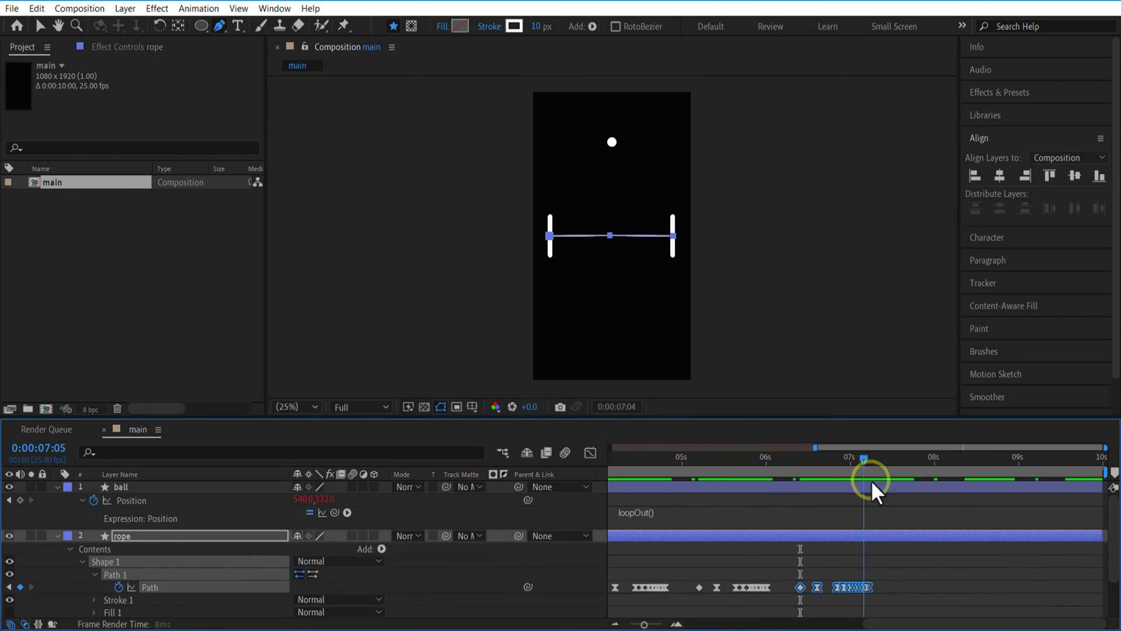
pyautogui.press(';')
pyautogui.press('space')
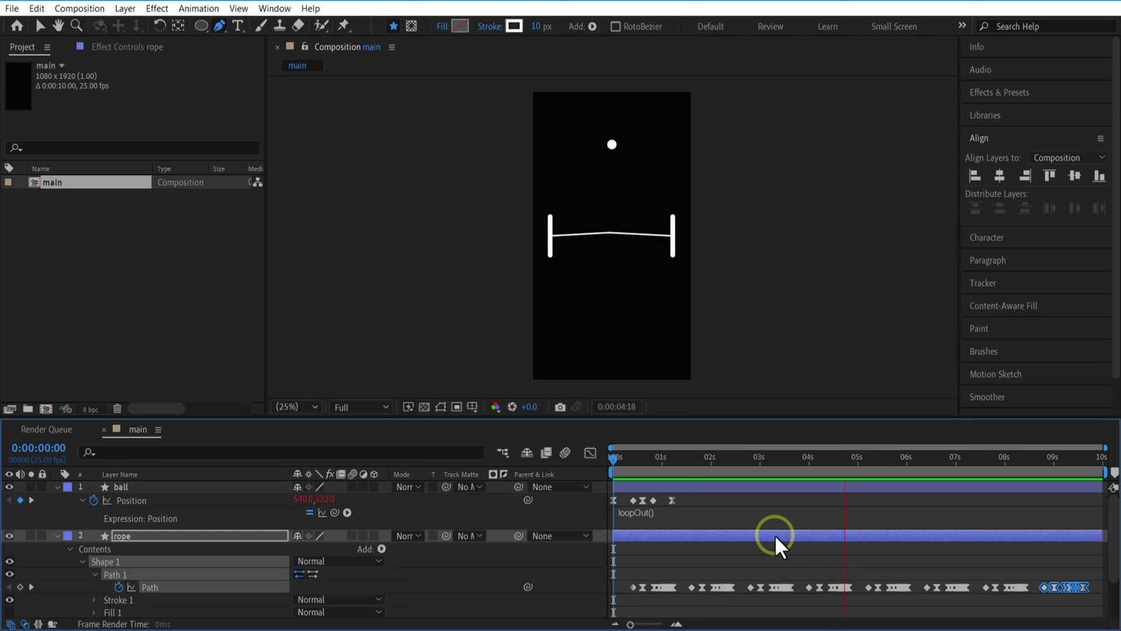
# Reveal the left wall's Rotation and start keyframing it at frame 10
pyautogui.click(620, 457)
pyautogui.press('u')
pyautogui.click(131, 524)
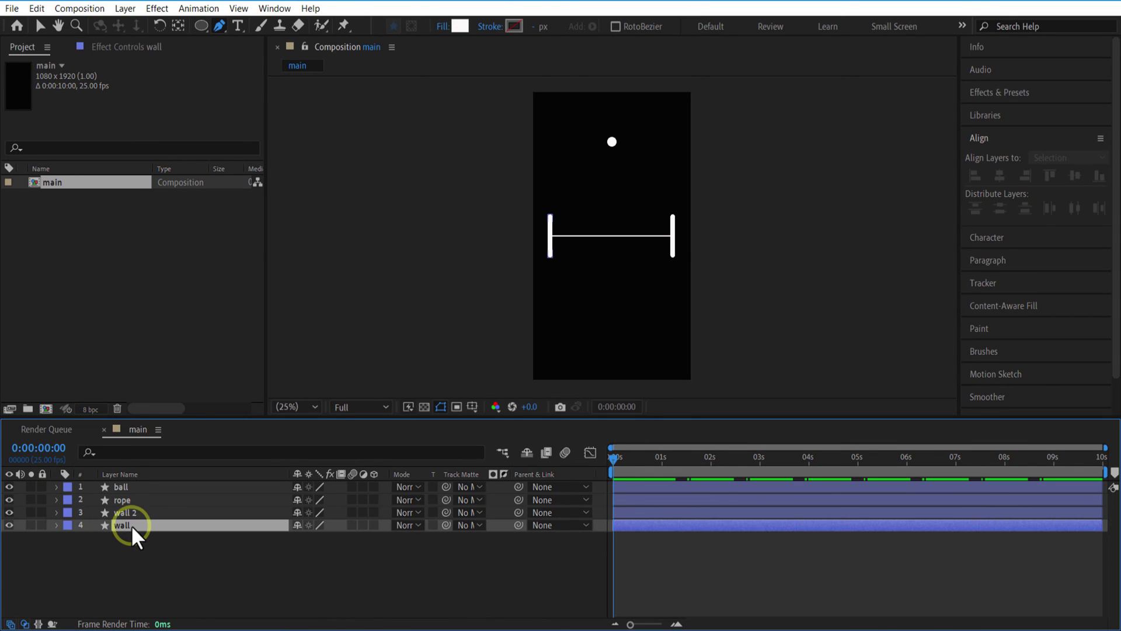
pyautogui.press('r')
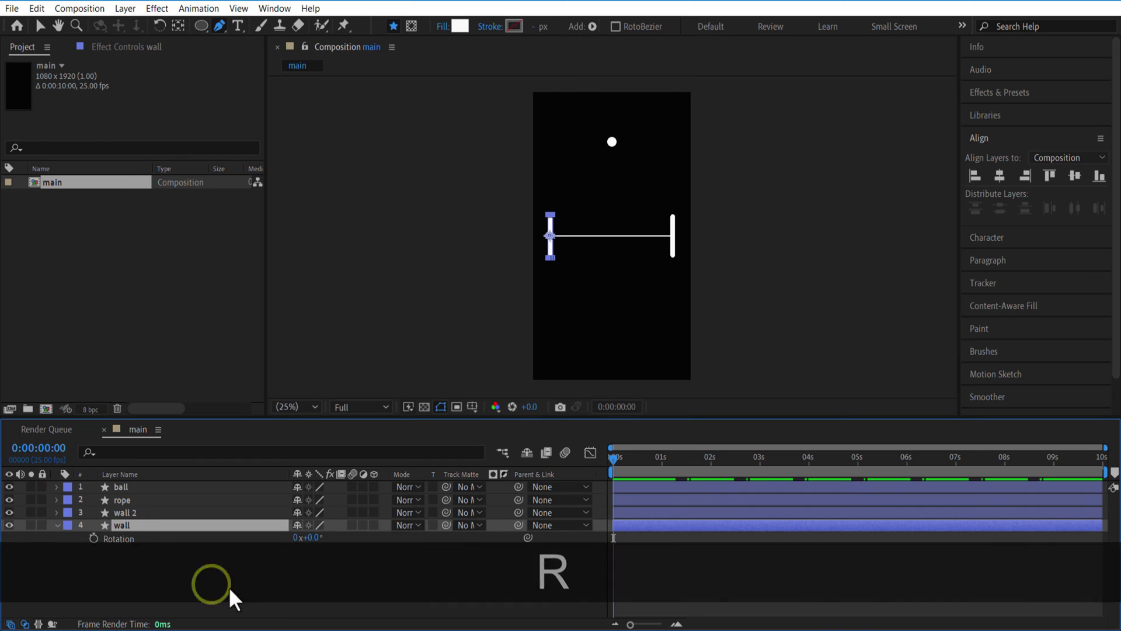
pyautogui.click(633, 458)
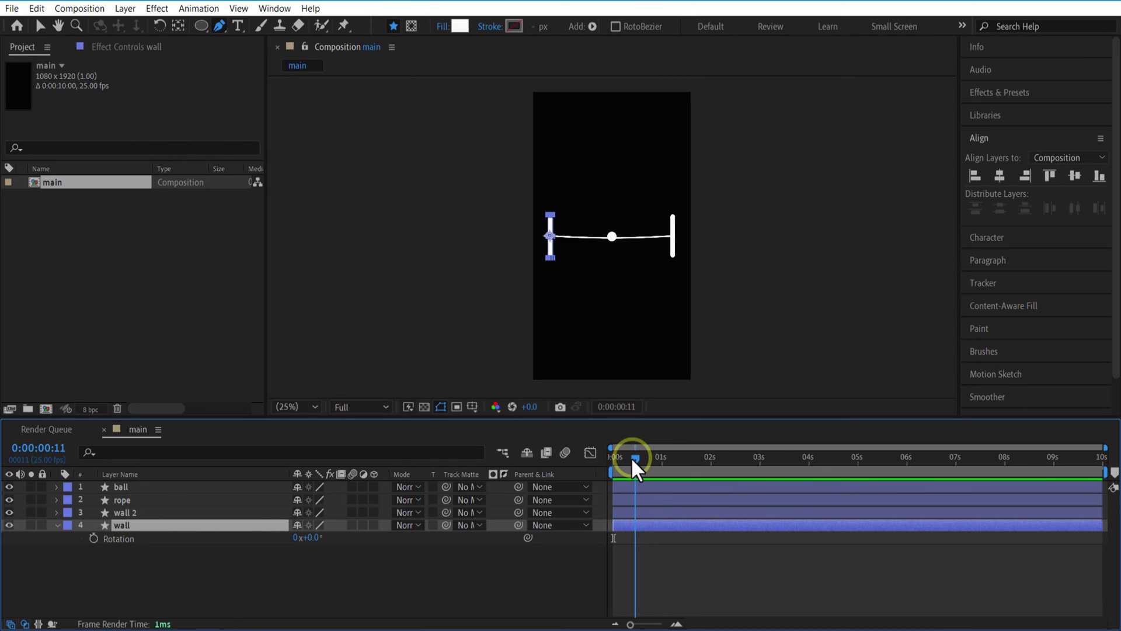
pyautogui.click(94, 537)
# Tilt the left wall to −3° around frame 19, then key its Rotation back to 0°
pyautogui.moveTo(632, 456); pyautogui.dragTo(643, 461)
pyautogui.moveTo(309, 537); pyautogui.dragTo(315, 538)
pyautogui.moveTo(644, 458); pyautogui.dragTo(656, 463)
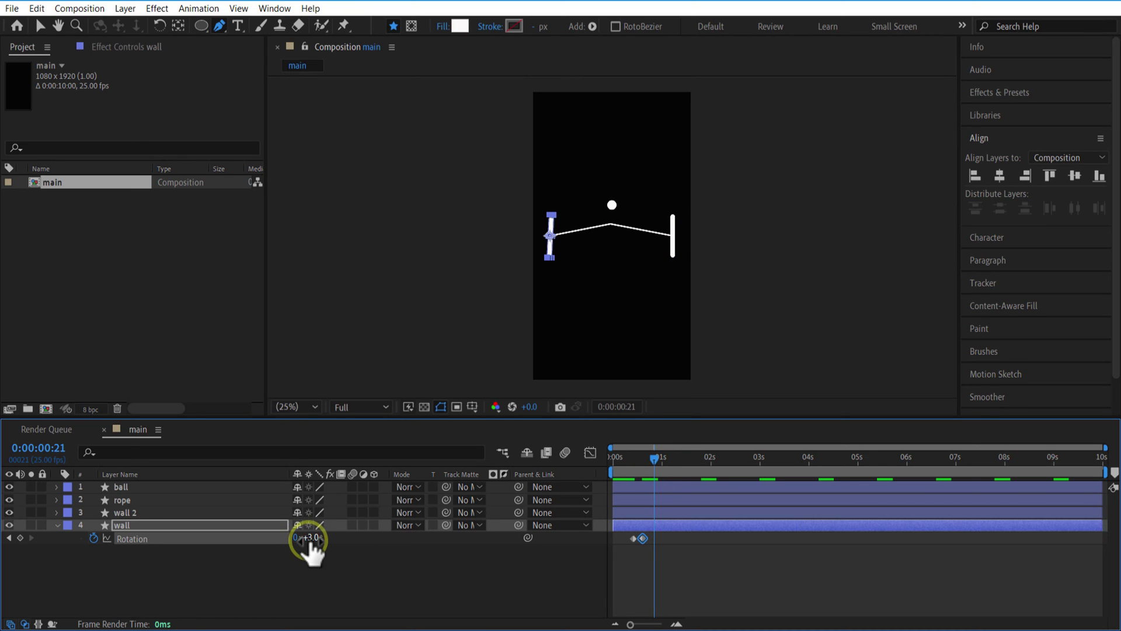
pyautogui.write('-3')
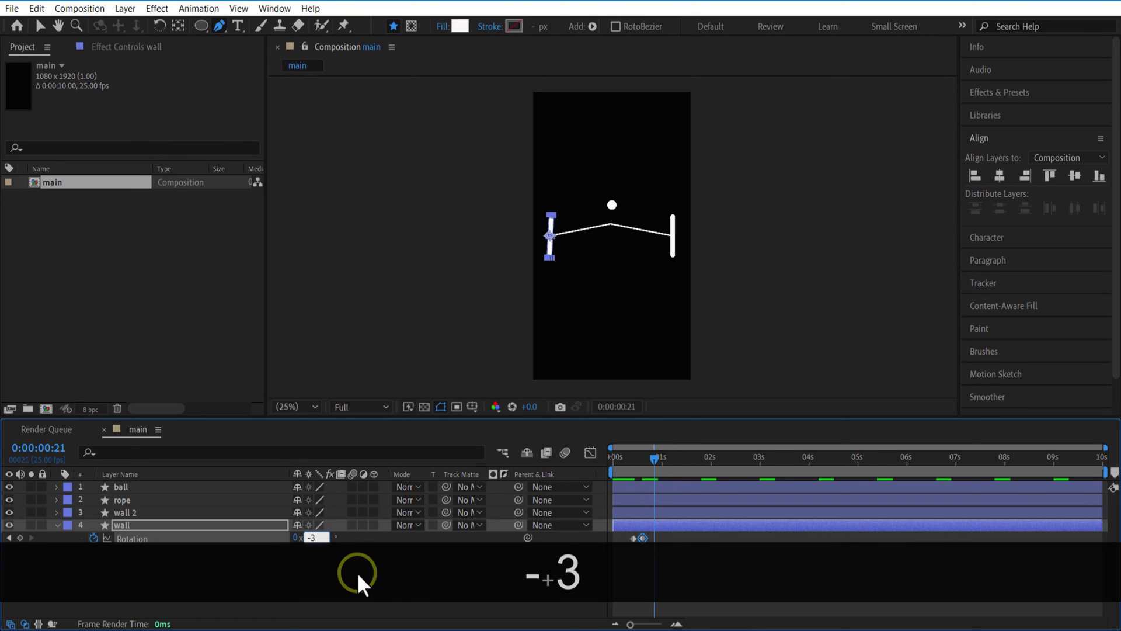
pyautogui.click(357, 572)
pyautogui.press('space')
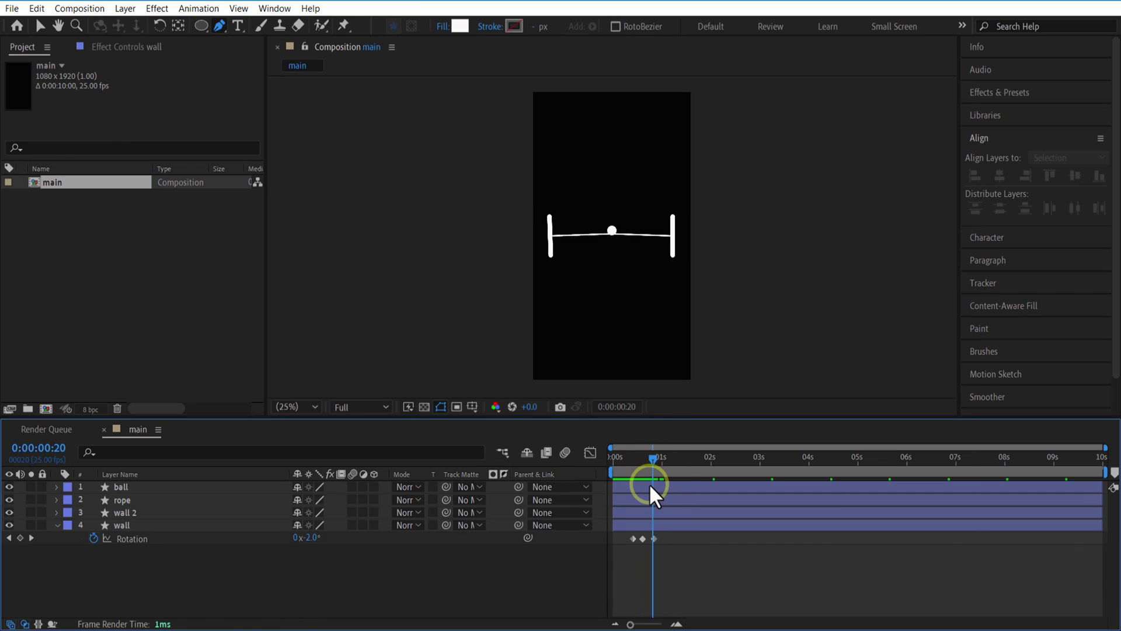
pyautogui.click(315, 538)
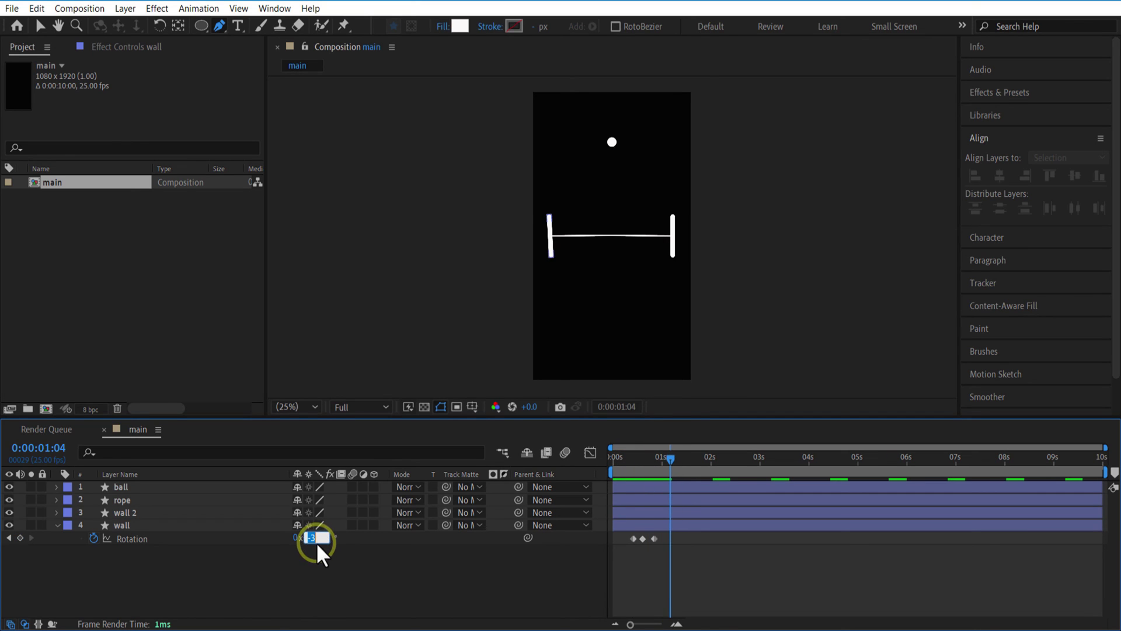
pyautogui.write('0')
pyautogui.click(355, 566)
# Copy the wall's four Rotation keyframes and paste two more copies further along the timeline
pyautogui.moveTo(671, 464)
pyautogui.mouseDown()
pyautogui.moveTo(629, 471)
pyautogui.moveTo(688, 466)
pyautogui.mouseUp()
pyautogui.moveTo(678, 535); pyautogui.dragTo(620, 540)
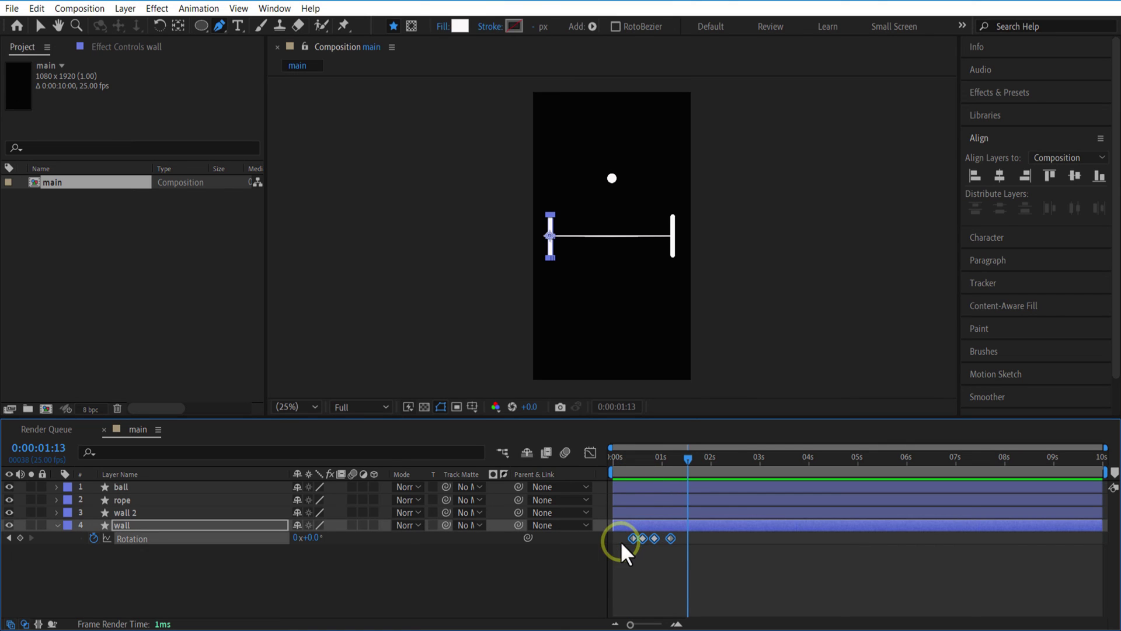
pyautogui.hotkey('ctrl', 'c')
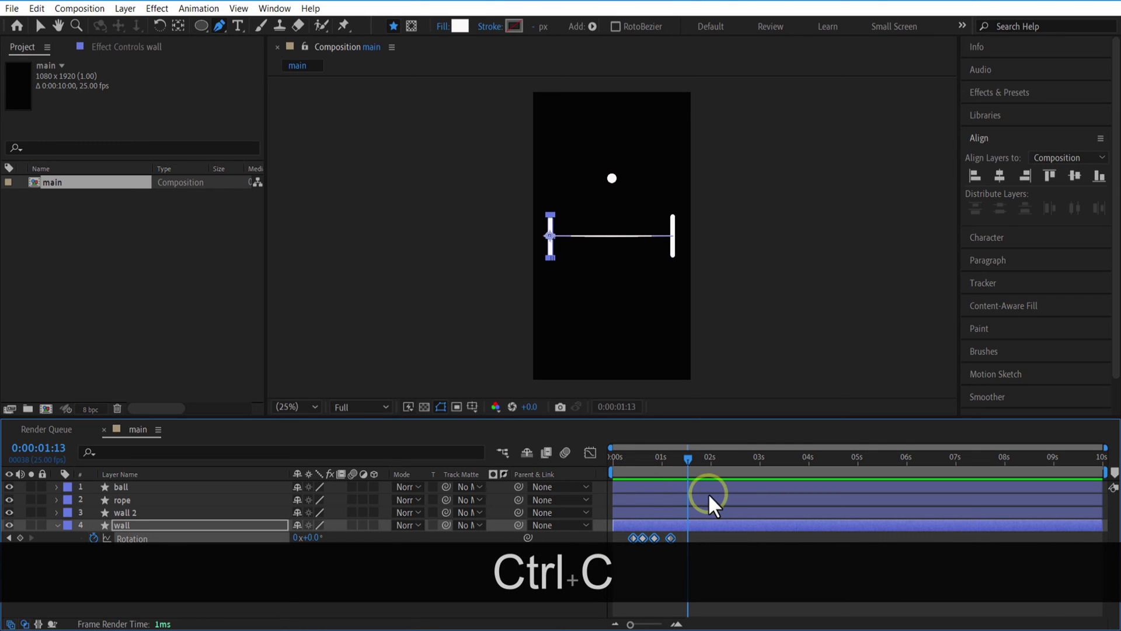
pyautogui.click(696, 467)
pyautogui.hotkey('ctrl', 'v')
pyautogui.moveTo(691, 467); pyautogui.dragTo(1051, 466)
pyautogui.hotkey('ctrl', 'v')
pyautogui.hotkey('ctrl', 'v')
pyautogui.hotkey('ctrl', 'v')
pyautogui.hotkey('ctrl', 'v')
pyautogui.hotkey('ctrl', 'v')
pyautogui.hotkey('ctrl', 'v')
pyautogui.press('Home')
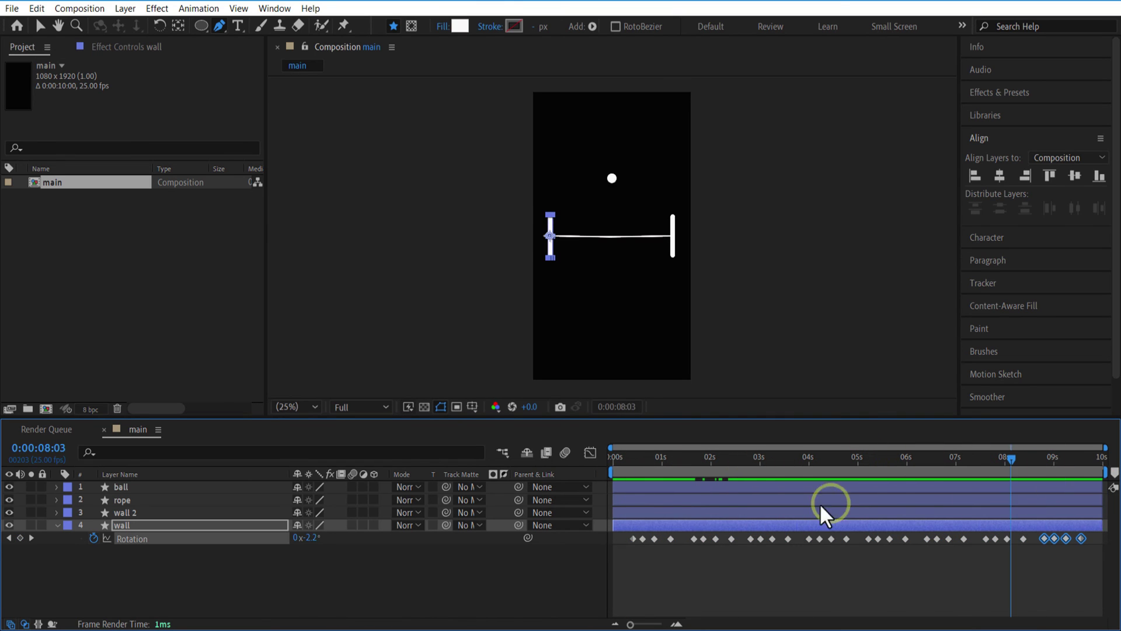
pyautogui.moveTo(619, 558); pyautogui.dragTo(633, 562)
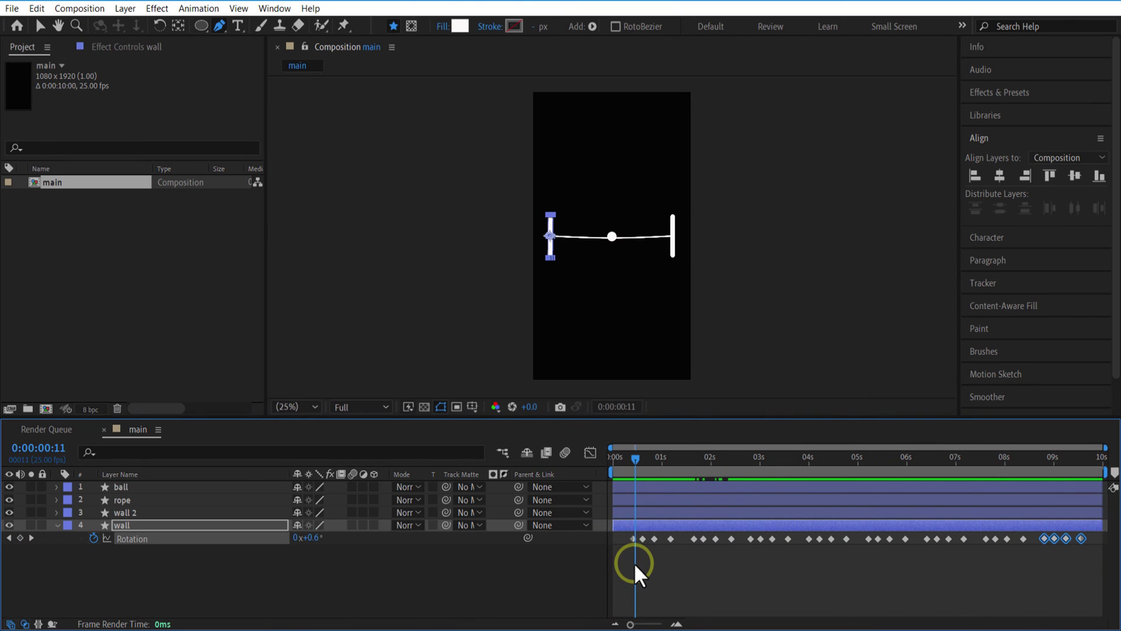
pyautogui.click(306, 537)
# Start keyframing the right wall's Rotation and set it to −3° where the rope sags
pyautogui.click(145, 515)
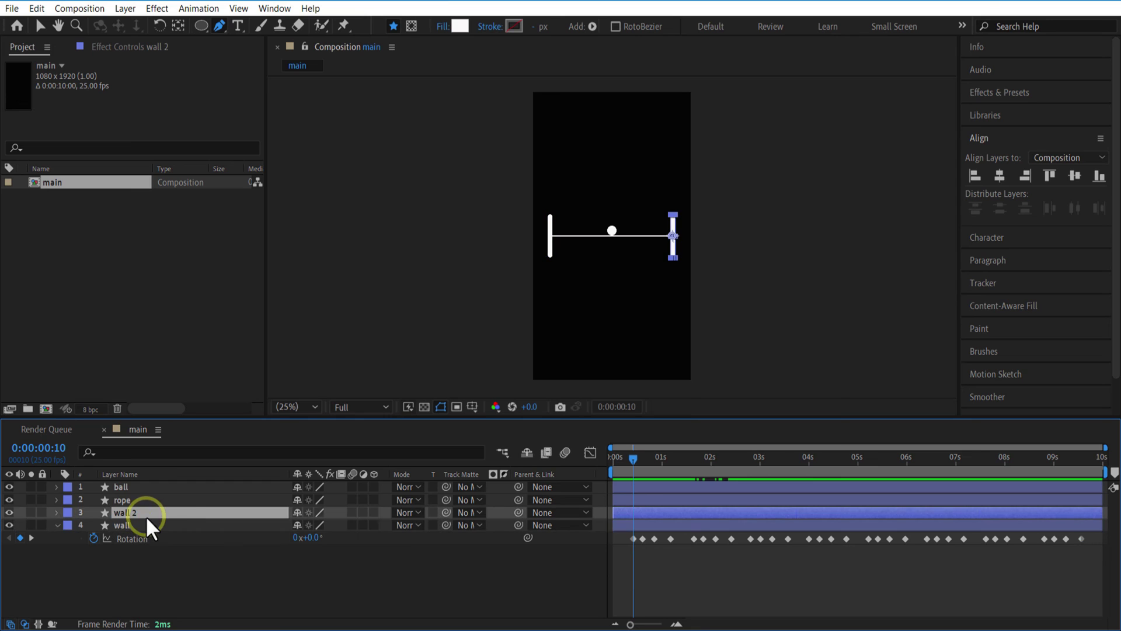
pyautogui.press('r')
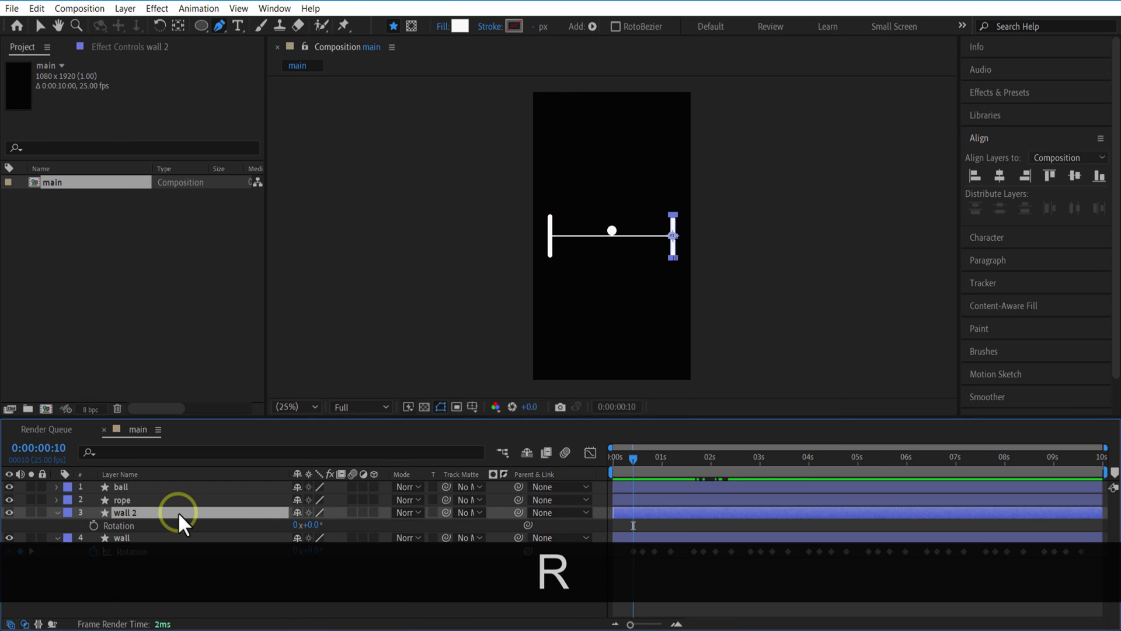
pyautogui.click(94, 525)
pyautogui.moveTo(632, 460); pyautogui.dragTo(641, 462)
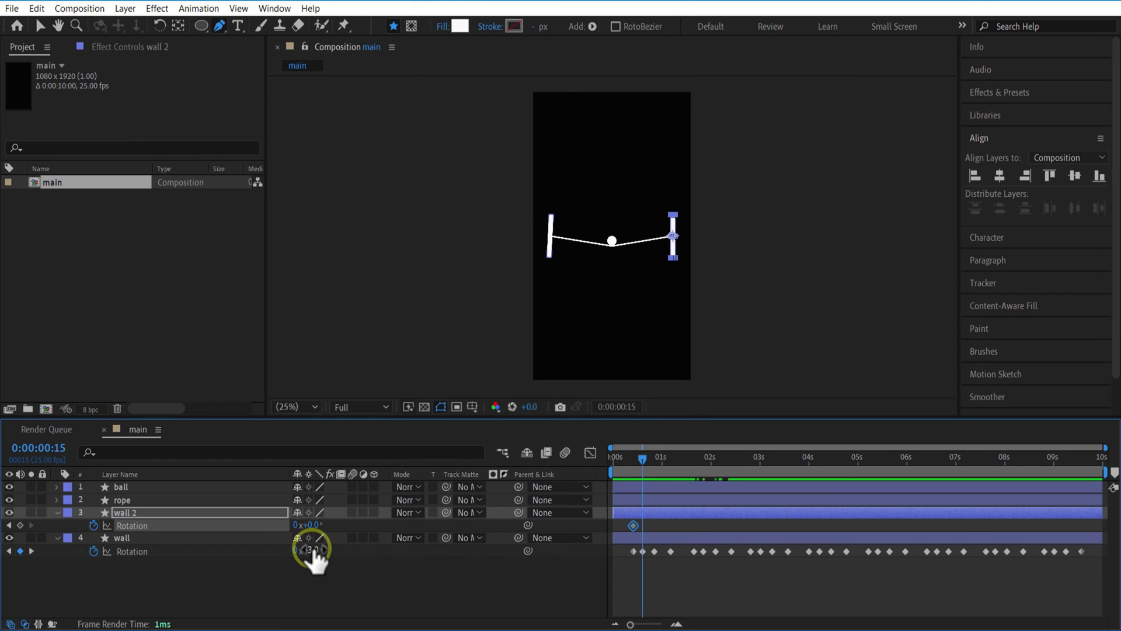
pyautogui.click(310, 524)
pyautogui.write('-3')
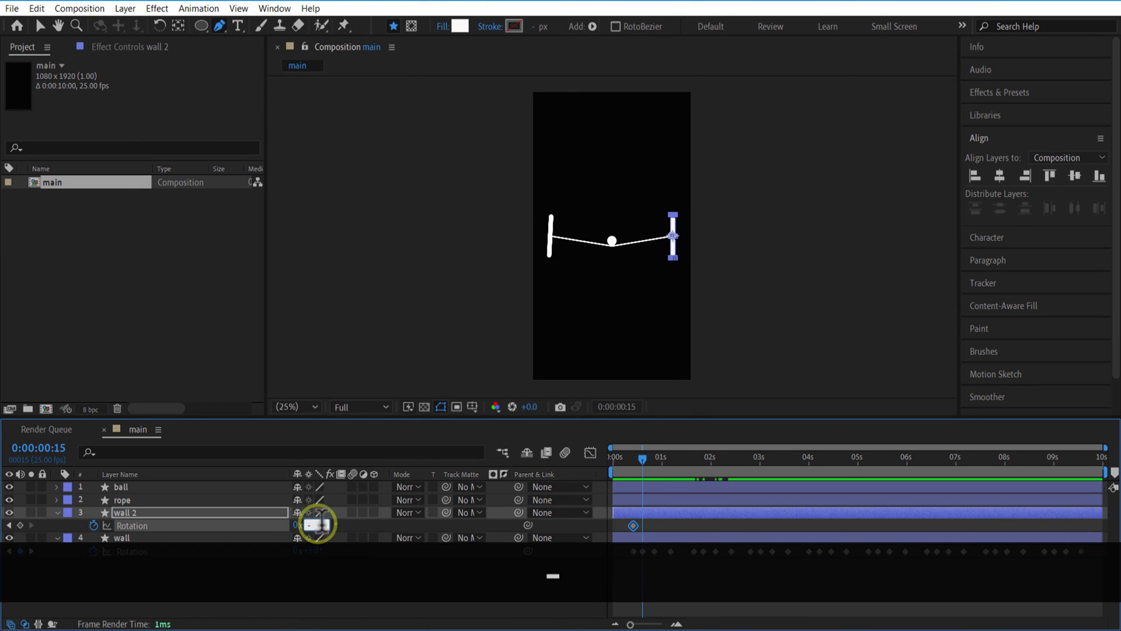
pyautogui.click(368, 524)
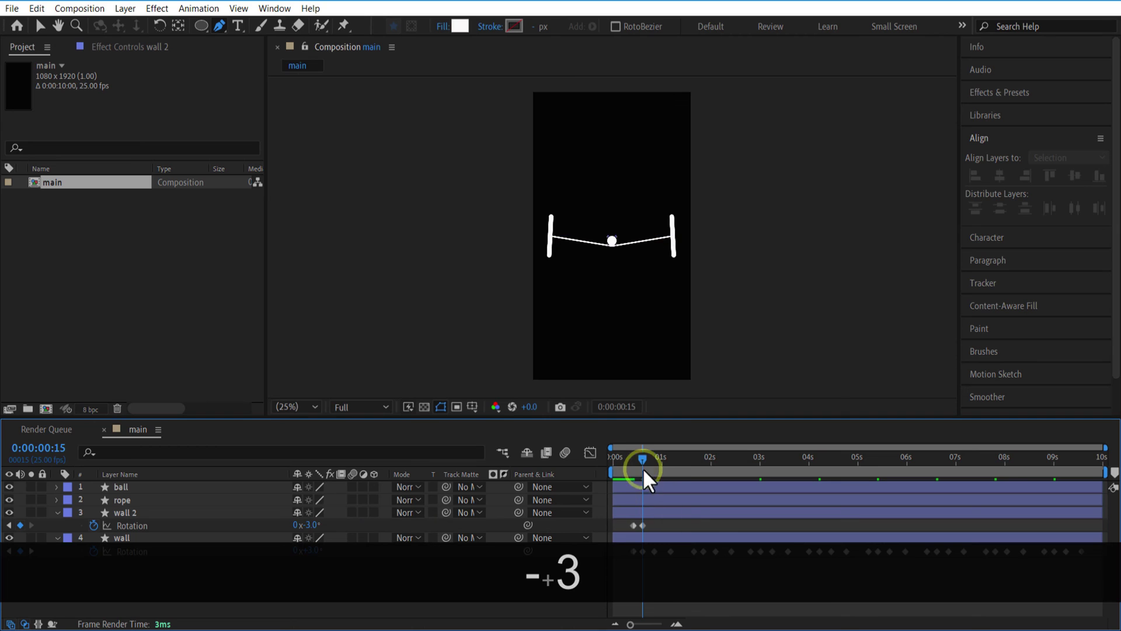
# Key the right wall to 3° as the ball rises and 0° as the rope straightens
pyautogui.moveTo(641, 462); pyautogui.dragTo(652, 464)
pyautogui.click(377, 517)
pyautogui.click(321, 521)
pyautogui.write('3')
pyautogui.click(359, 522)
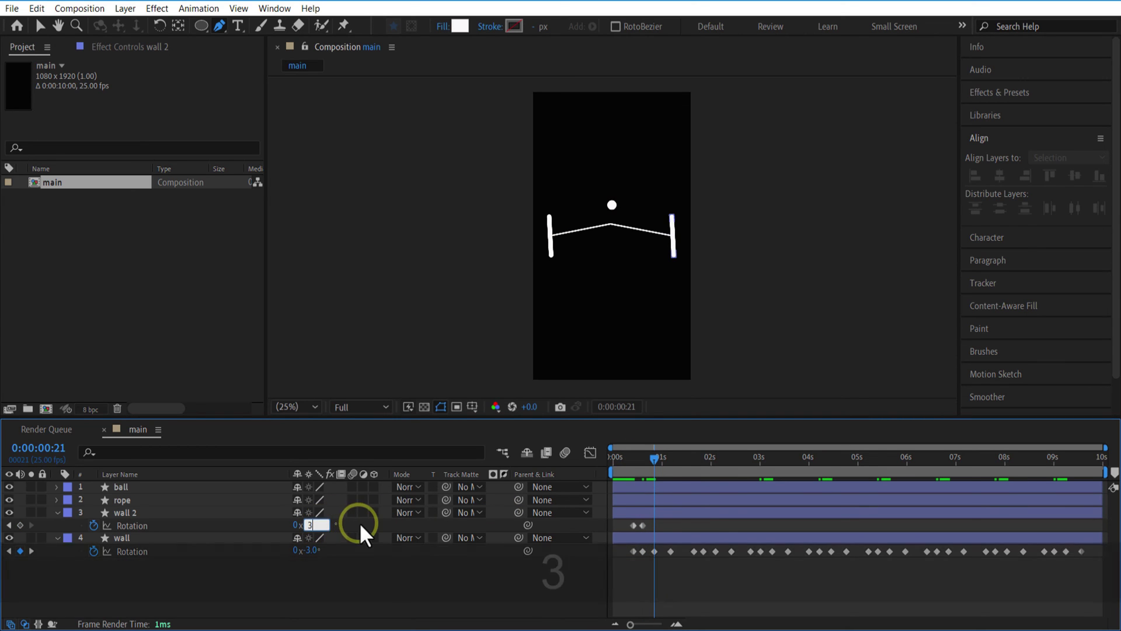
pyautogui.click(600, 516)
pyautogui.moveTo(658, 460); pyautogui.dragTo(671, 467)
pyautogui.click(342, 525)
pyautogui.click(309, 525)
pyautogui.write('0')
pyautogui.click(369, 522)
# Repeat the right wall's rotation keyframes along the timeline, then collapse both walls' Rotation properties
pyautogui.moveTo(620, 533); pyautogui.dragTo(993, 477)
pyautogui.hotkey('ctrl', 'c')
pyautogui.hotkey('ctrl', 'v')
pyautogui.hotkey('ctrl', 'v')
pyautogui.hotkey('ctrl', 'v')
pyautogui.hotkey('ctrl', 'v')
pyautogui.hotkey('ctrl', 'v')
pyautogui.hotkey('ctrl', 'v')
pyautogui.hotkey('ctrl', 'v')
pyautogui.press('space')
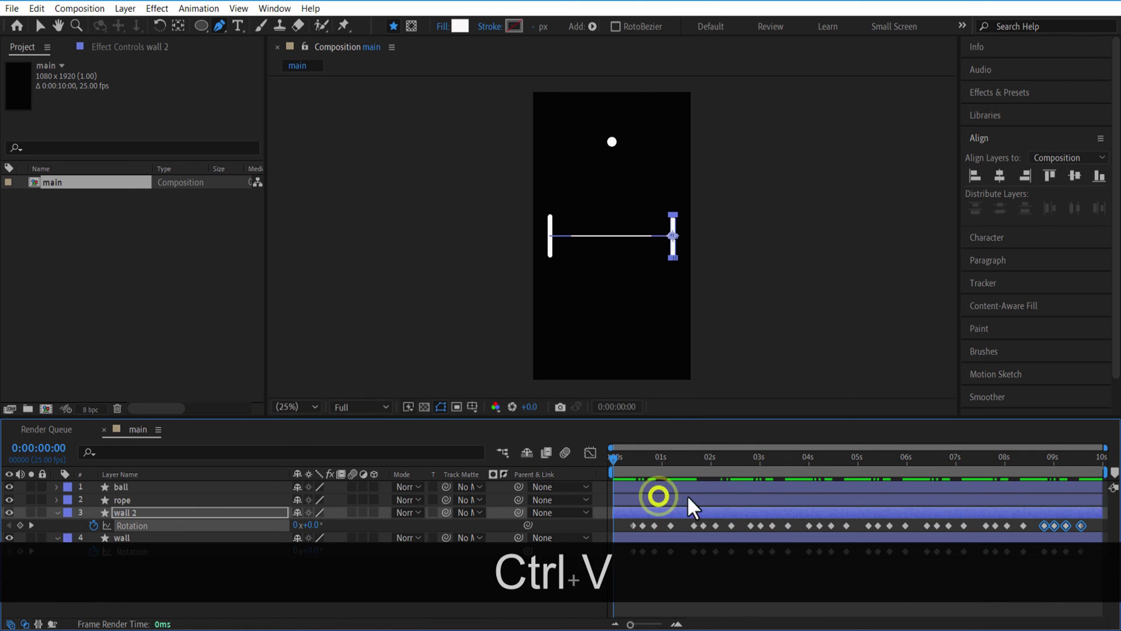
pyautogui.click(766, 492)
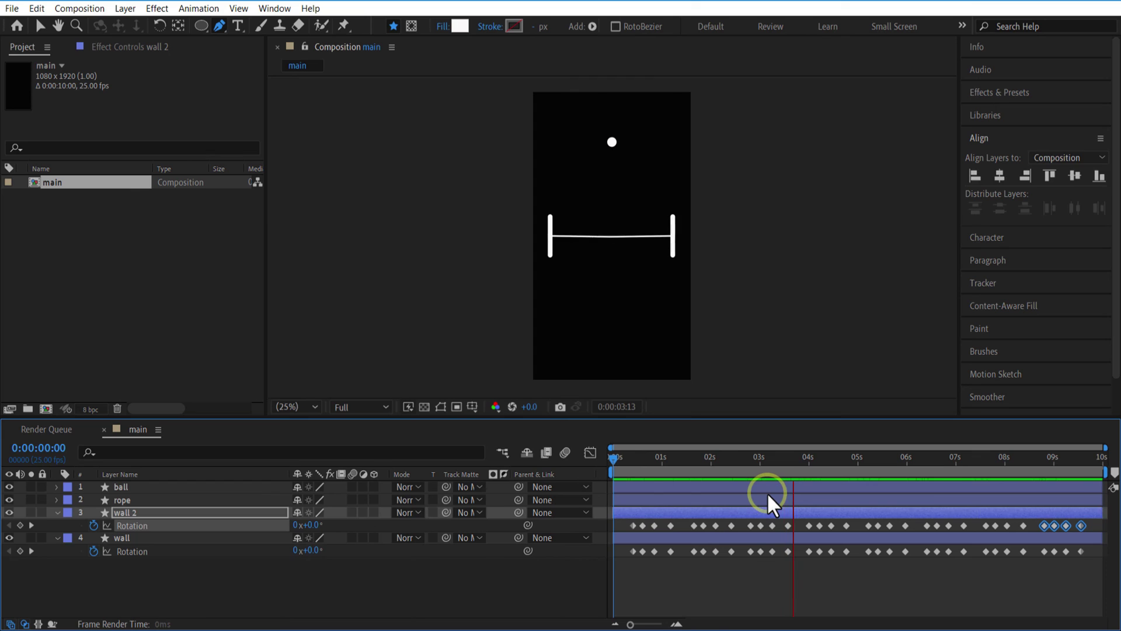
pyautogui.click(57, 536)
pyautogui.click(57, 512)
pyautogui.click(131, 563)
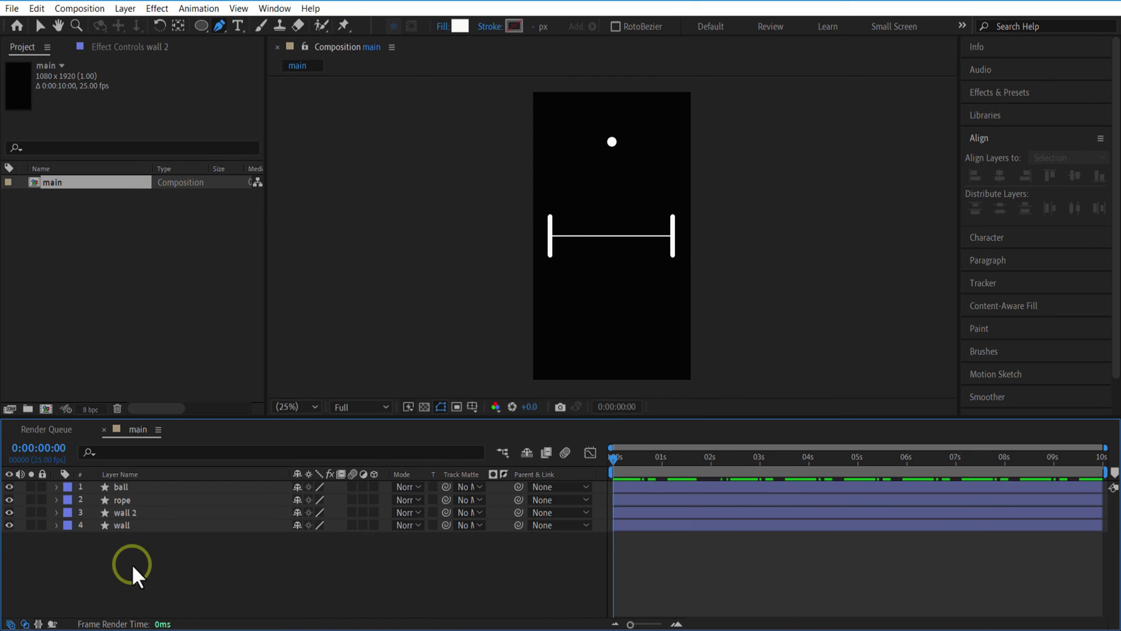
# Apply Deep Glow to the ball layer, with Radius 500 and Exposure 0.10
pyautogui.click(195, 487)
pyautogui.click(1005, 93)
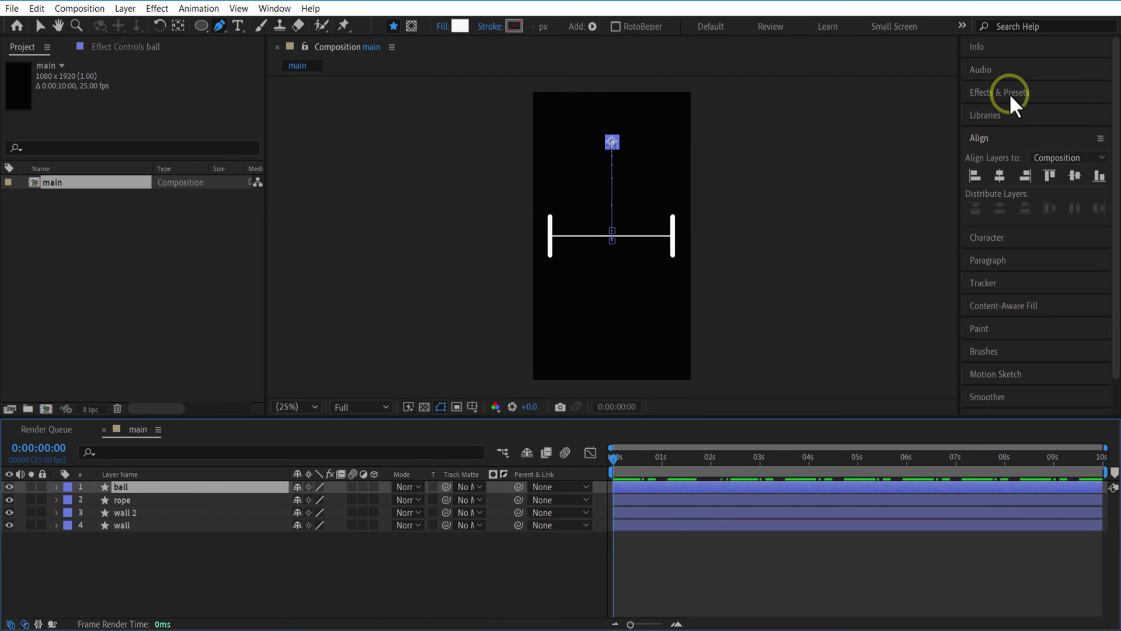
pyautogui.write('deep')
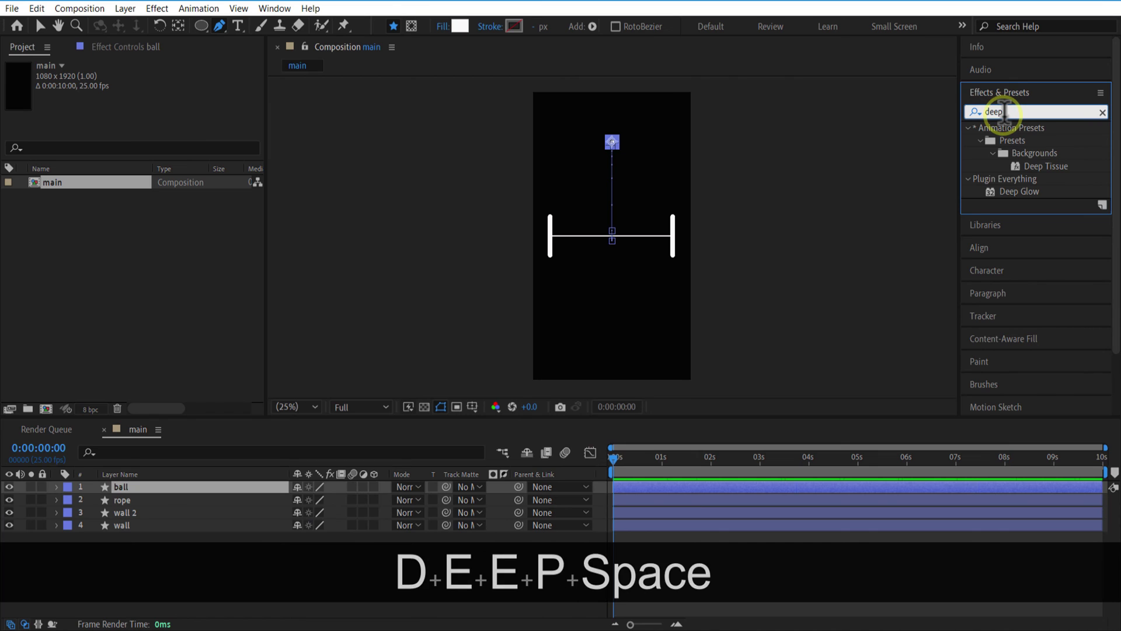
pyautogui.write(' glo')
pyautogui.moveTo(1018, 141); pyautogui.dragTo(155, 485)
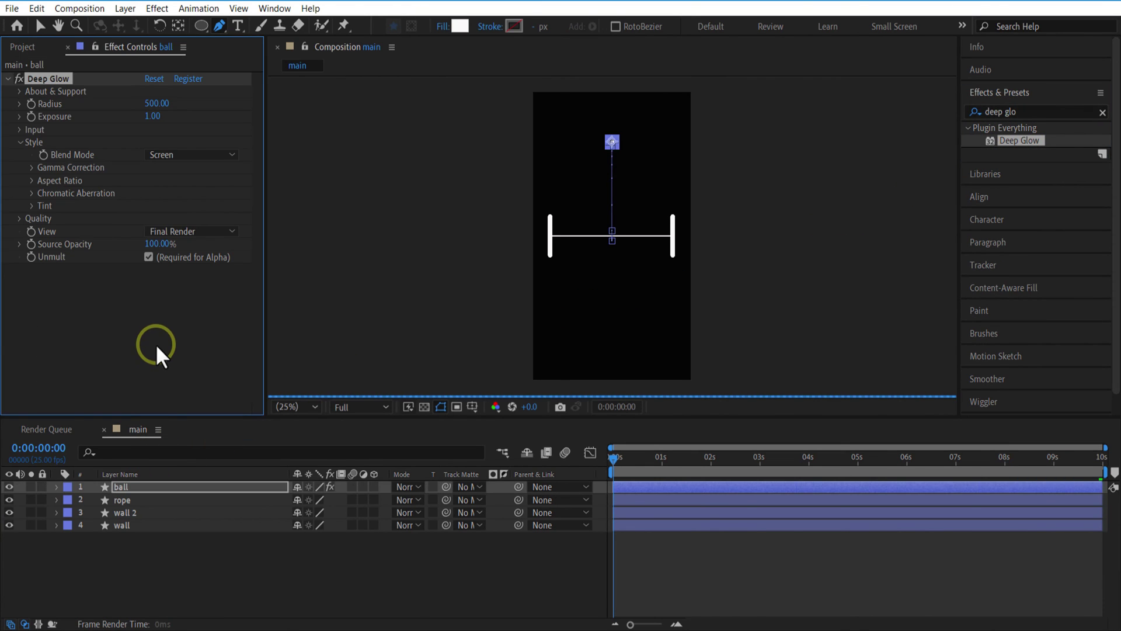
pyautogui.click(157, 116)
pyautogui.write('0.10')
pyautogui.click(305, 565)
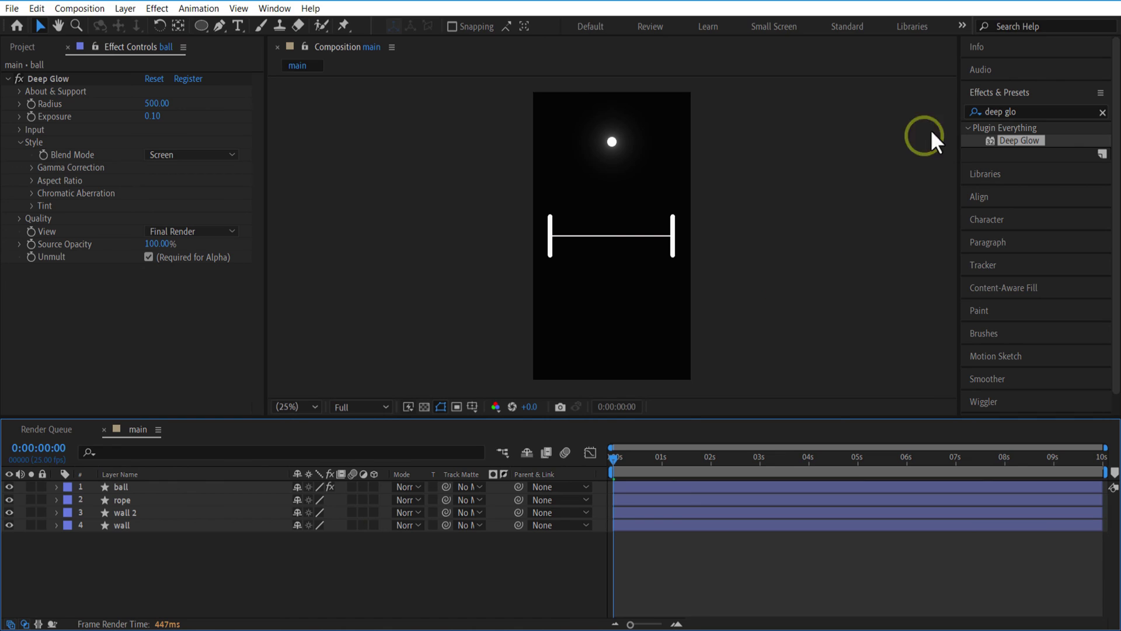
# Create the quote text layer in Agency FB Bold and select its text
pyautogui.click(235, 24)
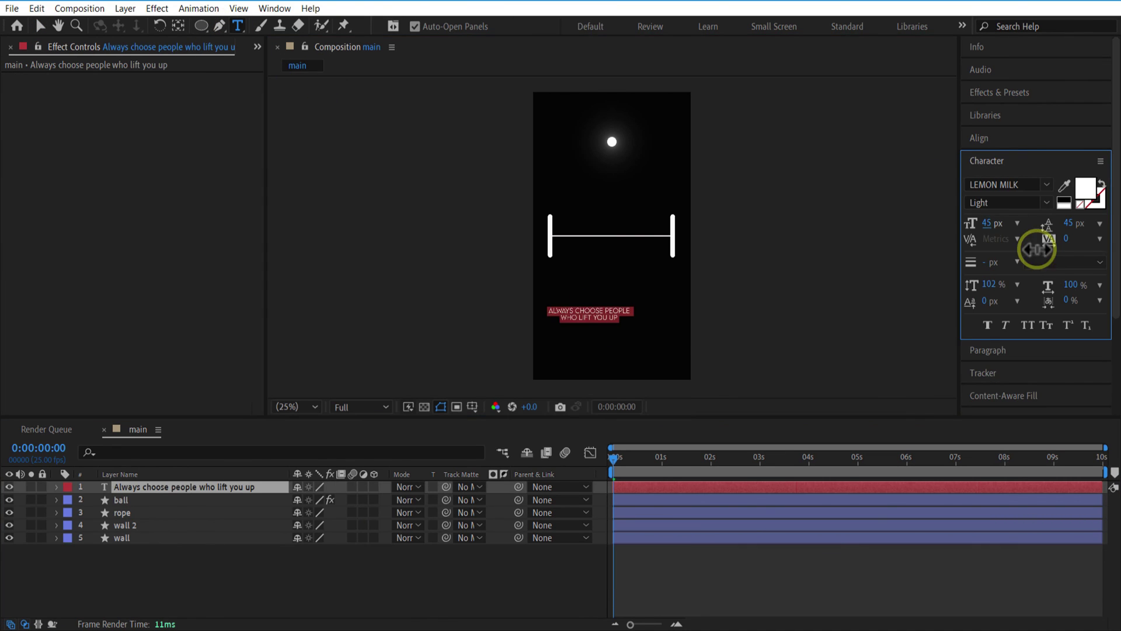
pyautogui.click(1048, 185)
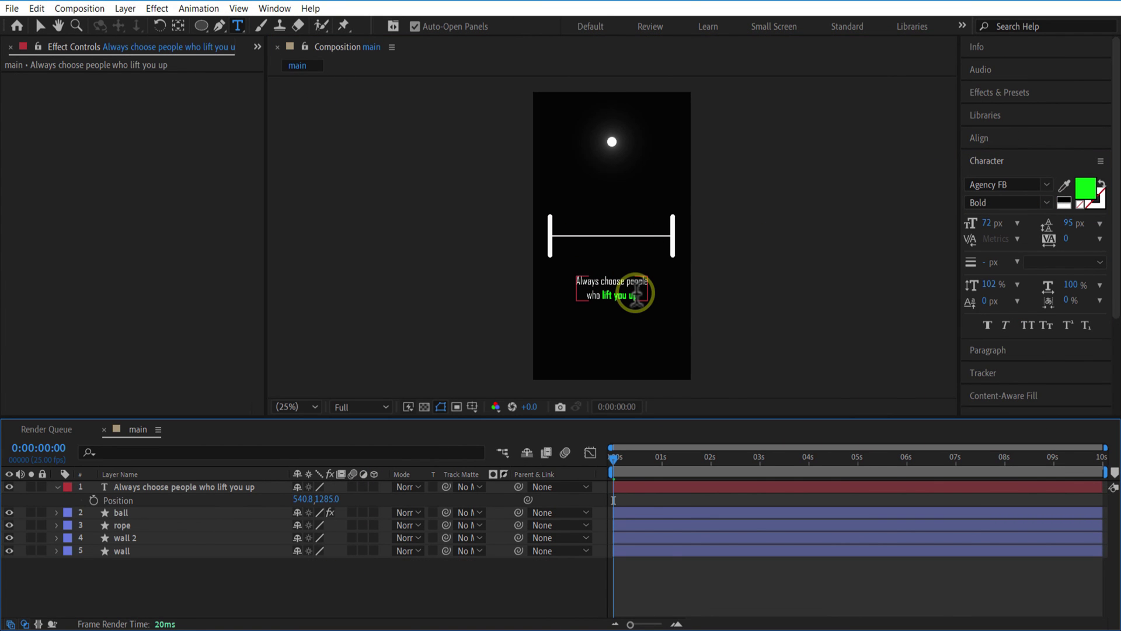
pyautogui.doubleClick(636, 292)
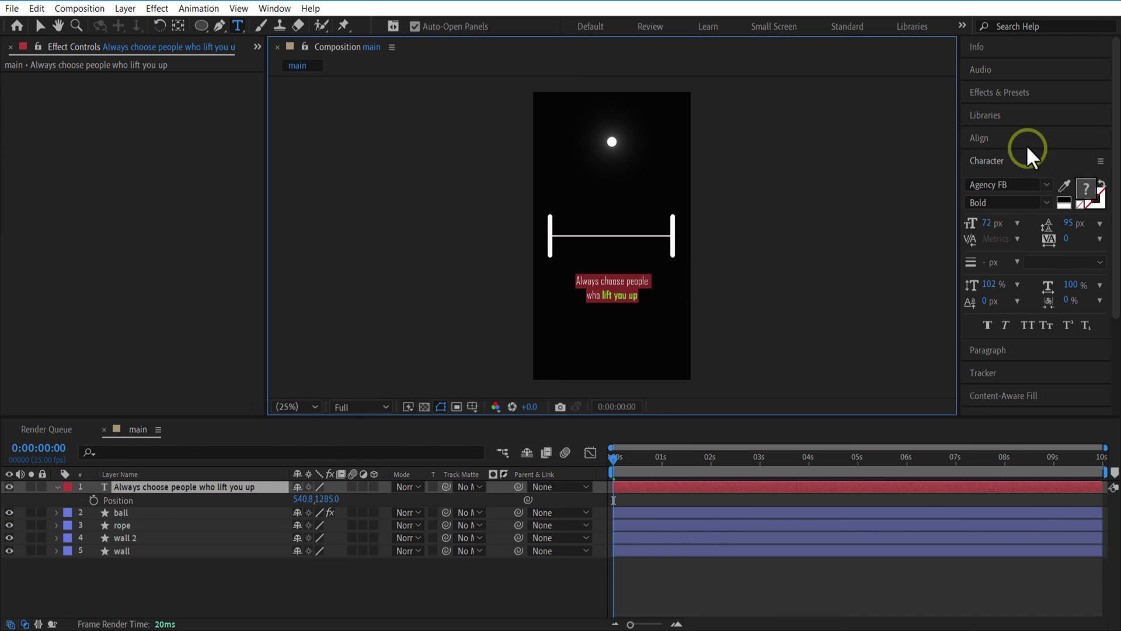
# Apply Deep Glow to the quote layer with Exposure 0.10
pyautogui.click(1015, 95)
pyautogui.moveTo(1020, 150); pyautogui.dragTo(174, 487)
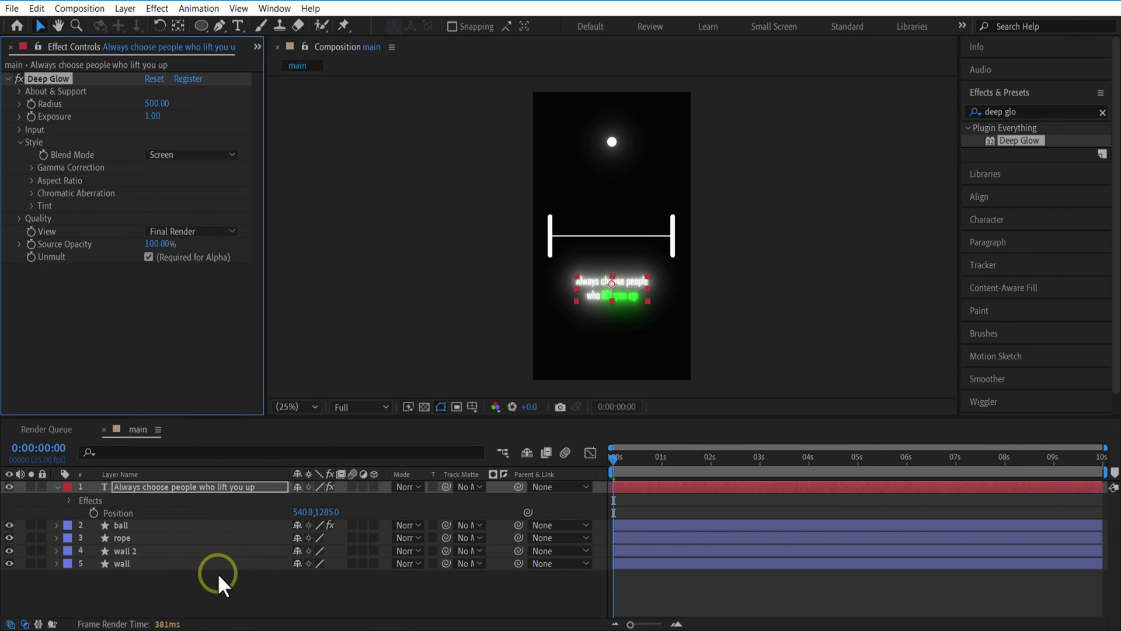
pyautogui.click(153, 115)
pyautogui.write('0.10')
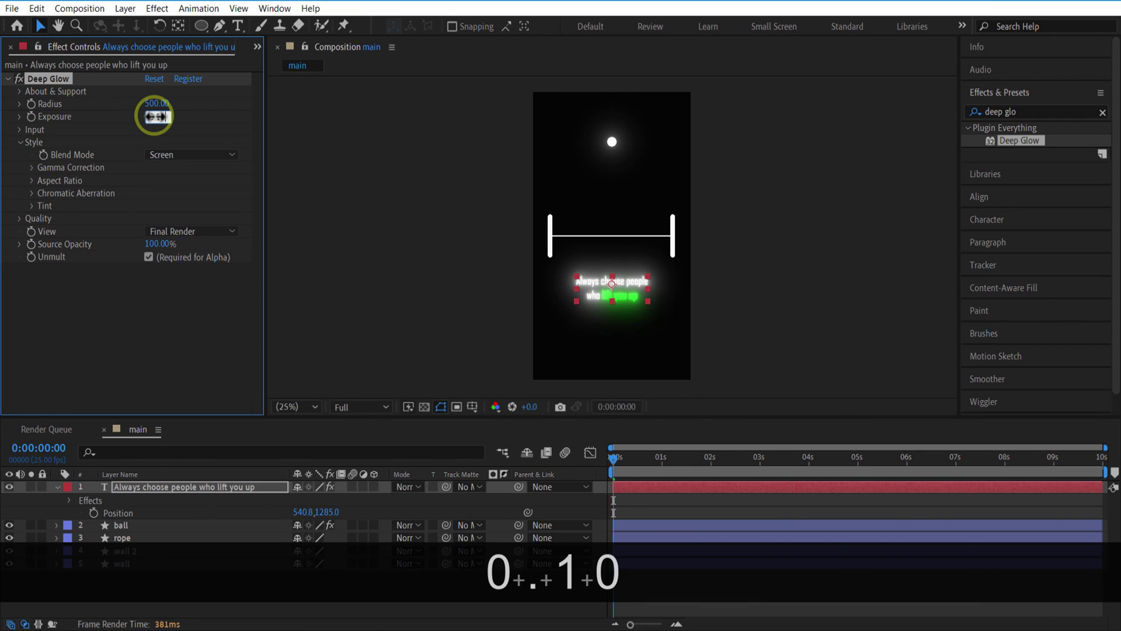
pyautogui.press('Return')
pyautogui.click(335, 593)
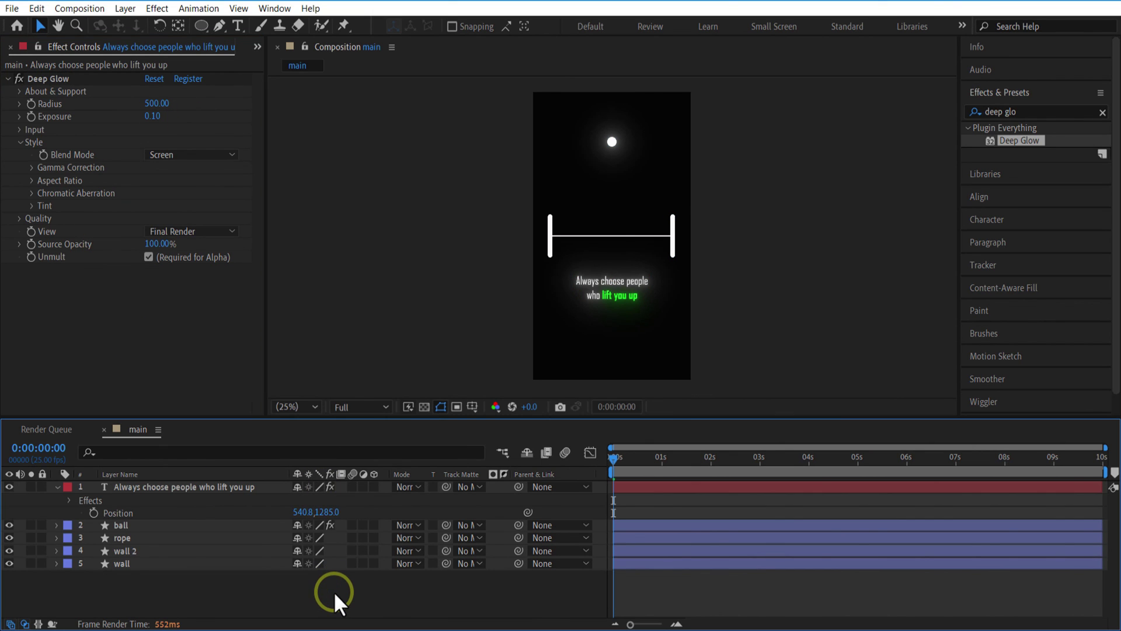
pyautogui.click(164, 487)
# Keyframe the quote's Scale at 150% at 0 s and 100% at 1 s
pyautogui.press('s')
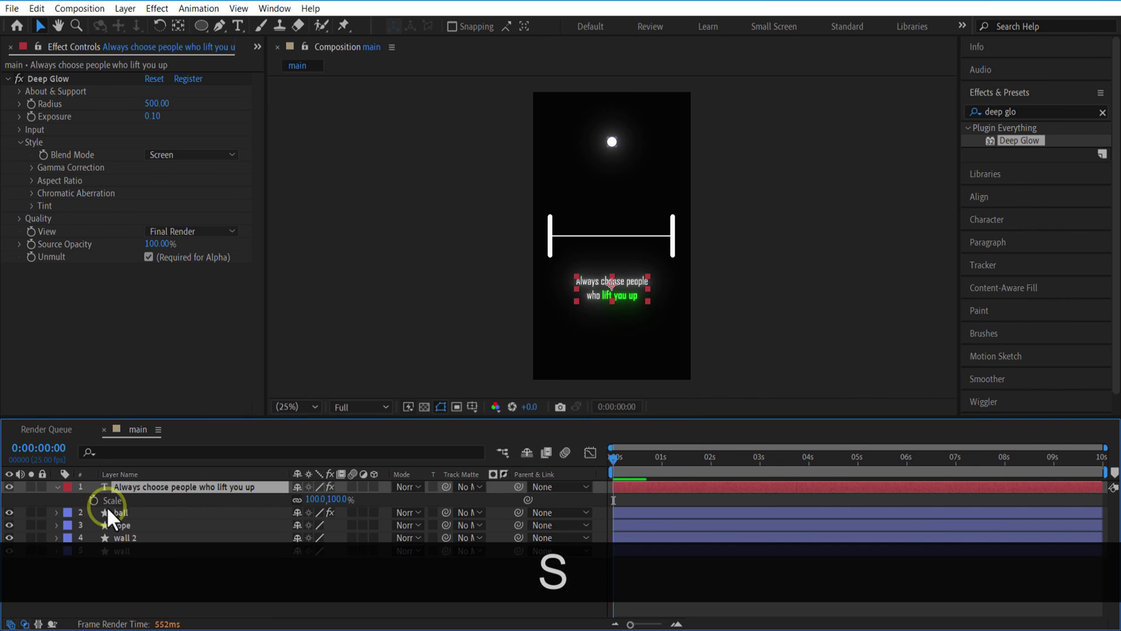
pyautogui.click(96, 500)
pyautogui.click(324, 500)
pyautogui.moveTo(340, 498); pyautogui.dragTo(368, 497)
pyautogui.moveTo(614, 459); pyautogui.dragTo(611, 502)
pyautogui.click(316, 498)
pyautogui.write('80')
pyautogui.click(343, 498)
pyautogui.click(662, 501)
pyautogui.press('Home')
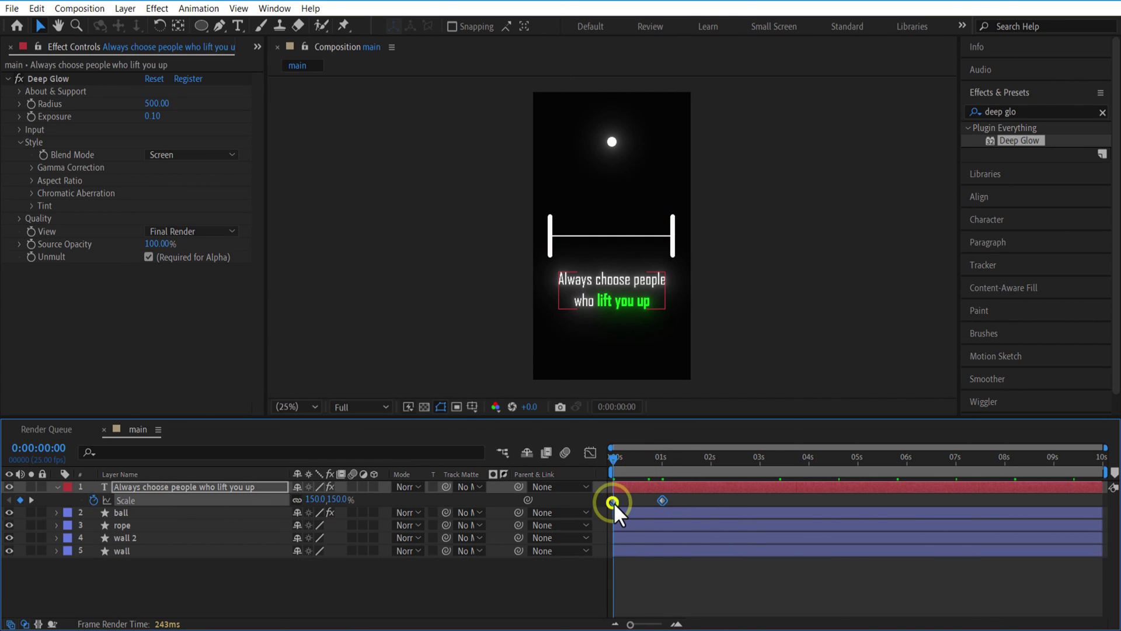
# Easy Ease both scale keyframes and lengthen the first keyframe's influence in the speed graph
pyautogui.rightClick(615, 500)
pyautogui.moveTo(670, 492)
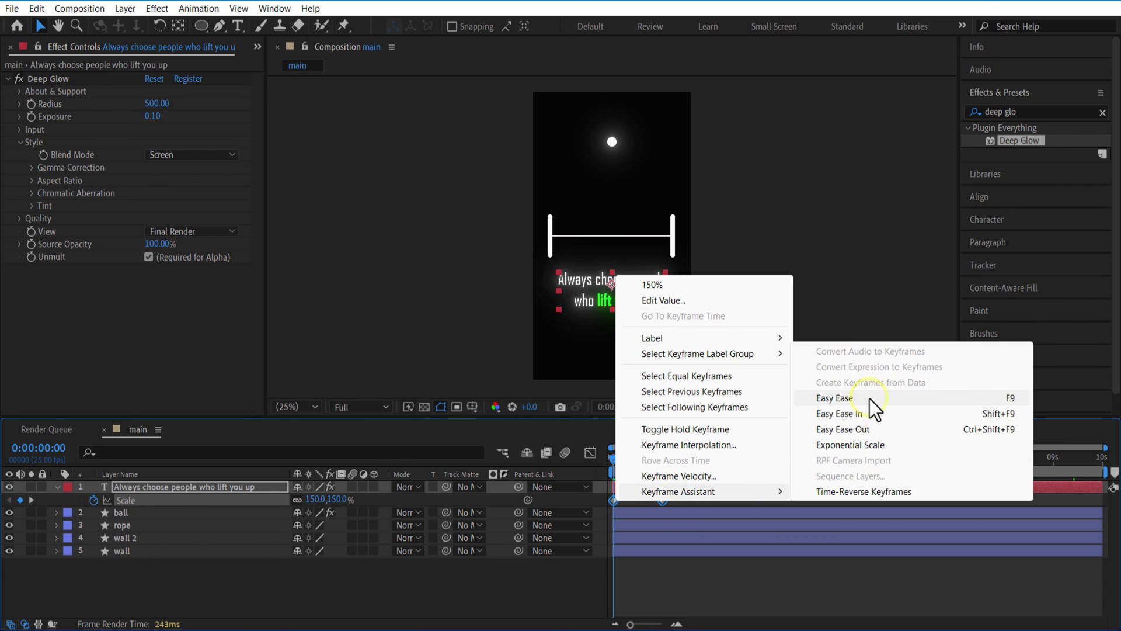
pyautogui.click(869, 398)
pyautogui.click(591, 452)
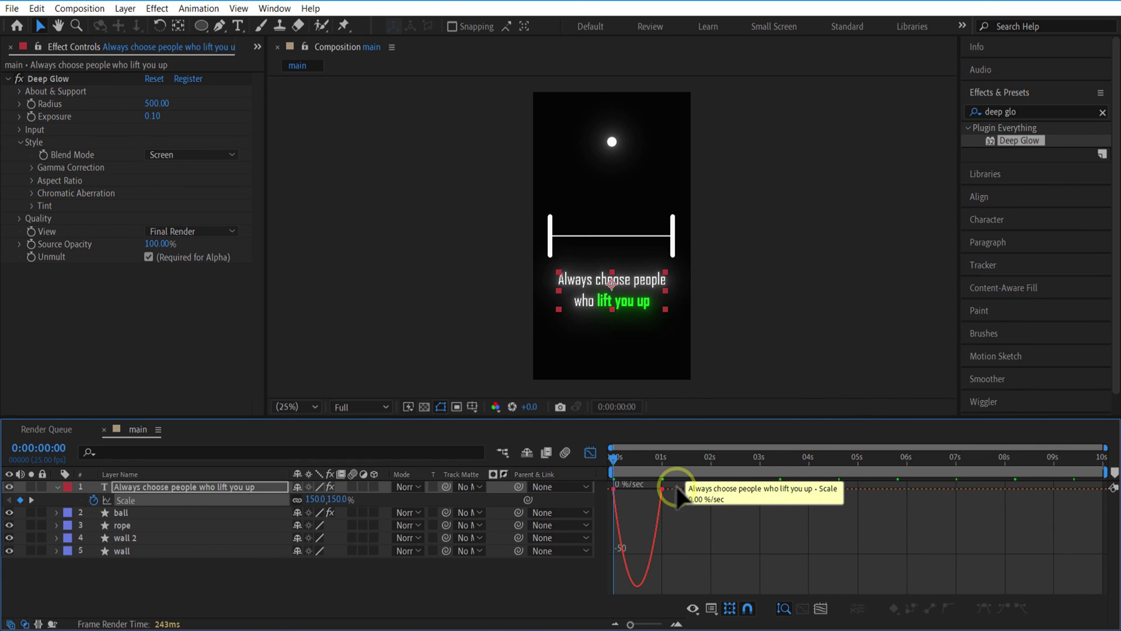
pyautogui.moveTo(622, 491); pyautogui.dragTo(669, 472)
pyautogui.click(590, 452)
# Key the quote's Opacity at 0% around 0:13 and 100% at 1:04, then preview the fade
pyautogui.press('Home')
pyautogui.press('t')
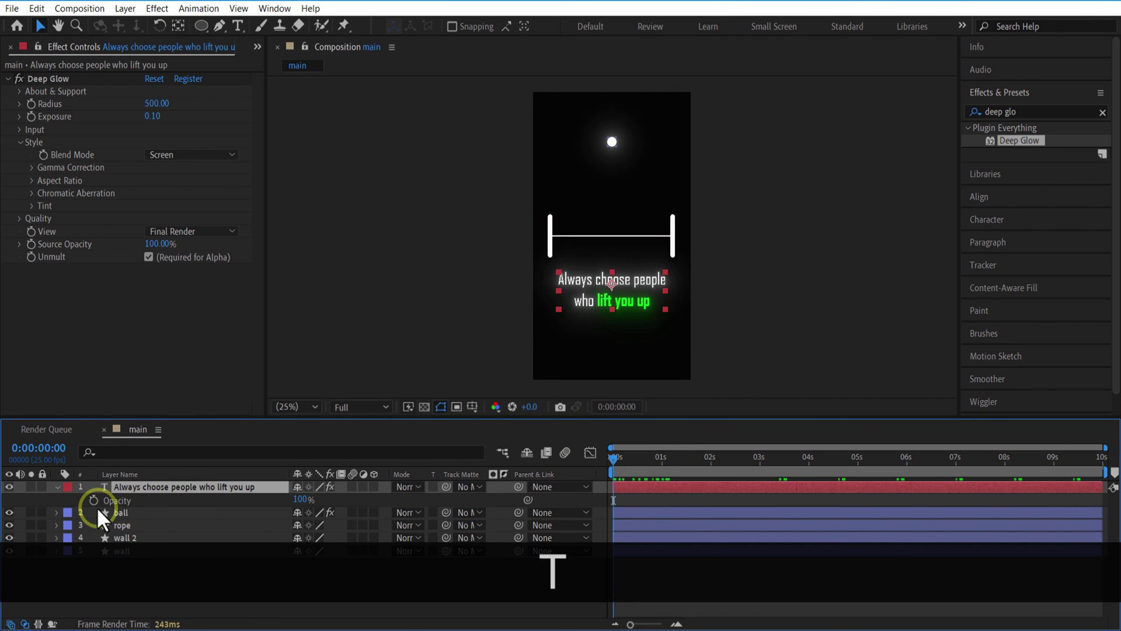
pyautogui.click(93, 499)
pyautogui.moveTo(617, 501); pyautogui.dragTo(640, 469)
pyautogui.moveTo(301, 499); pyautogui.dragTo(62, 513)
pyautogui.moveTo(640, 456); pyautogui.dragTo(672, 467)
pyautogui.press('Return')
pyautogui.press('space')
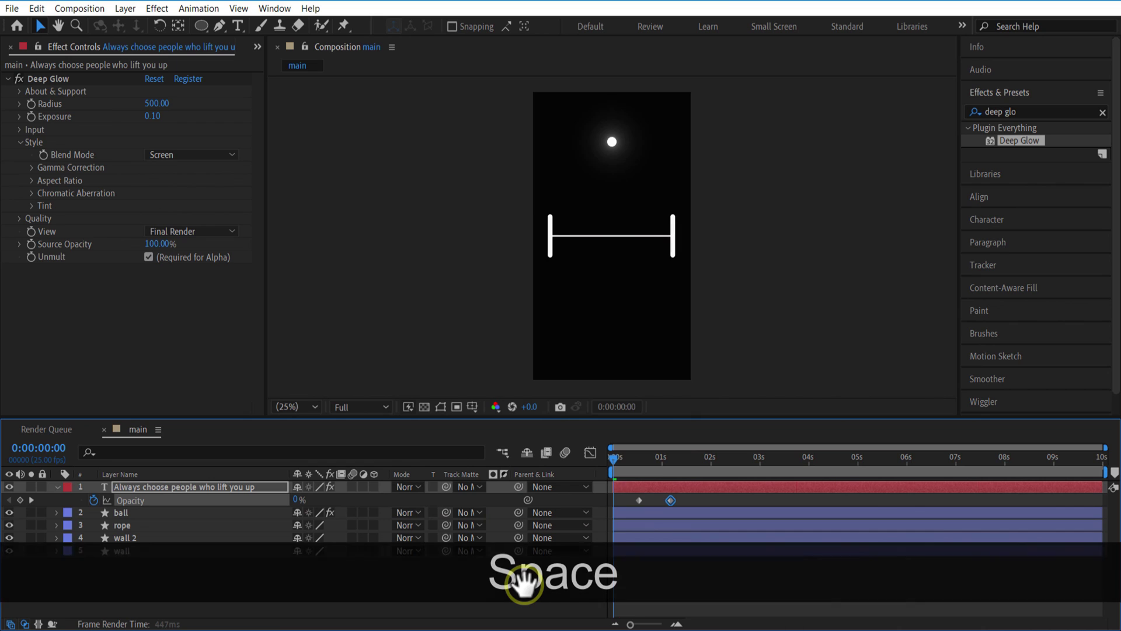
pyautogui.moveTo(618, 453); pyautogui.dragTo(661, 474)
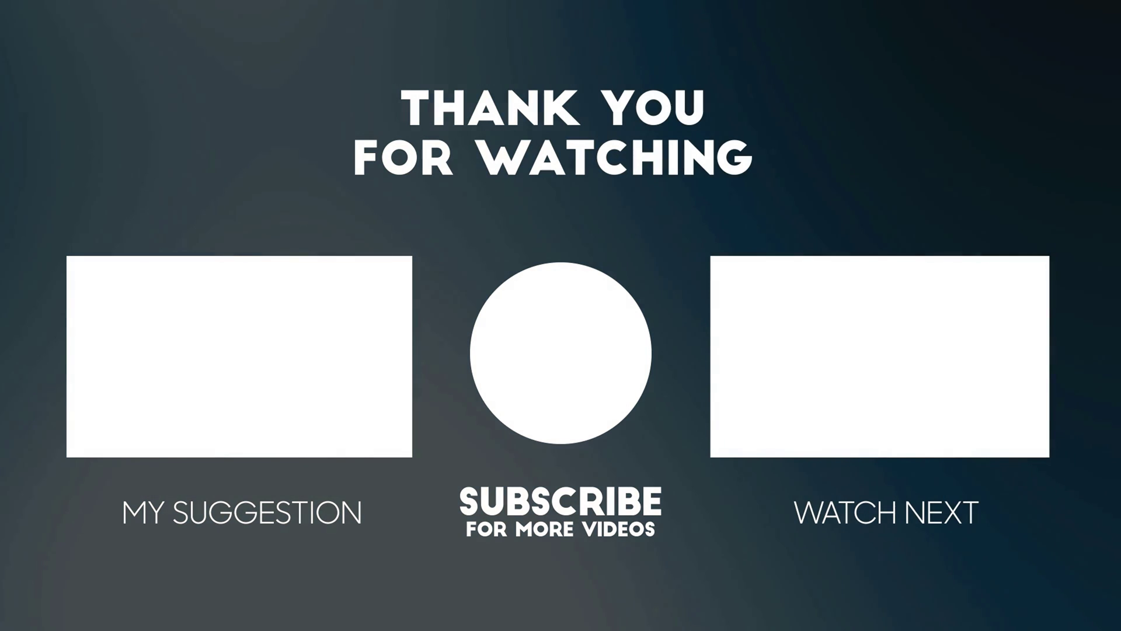